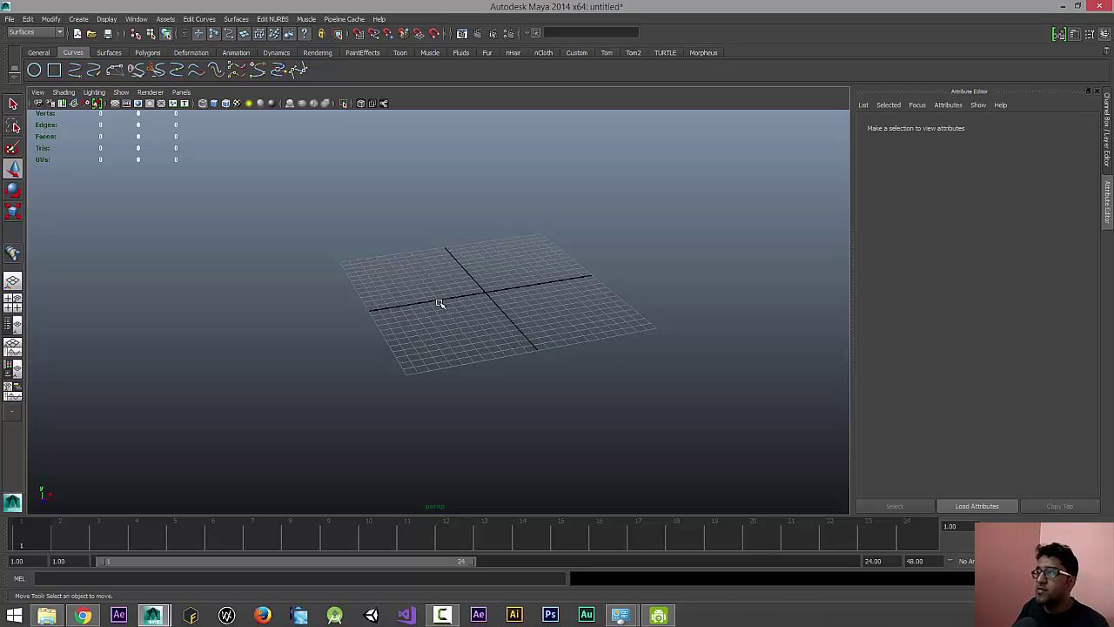
# Pick the EP Curve Tool and switch to the top view for drawing
pyautogui.keyDown('alt'); pyautogui.moveTo(440, 303); pyautogui.dragTo(409, 306); pyautogui.keyUp('alt')
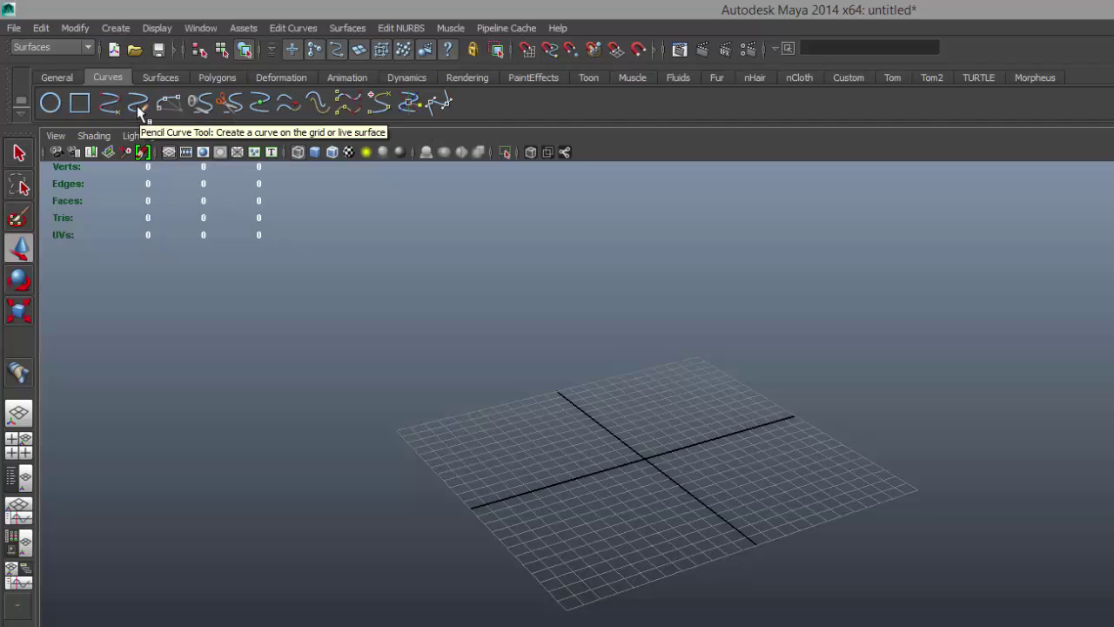
pyautogui.click(110, 104)
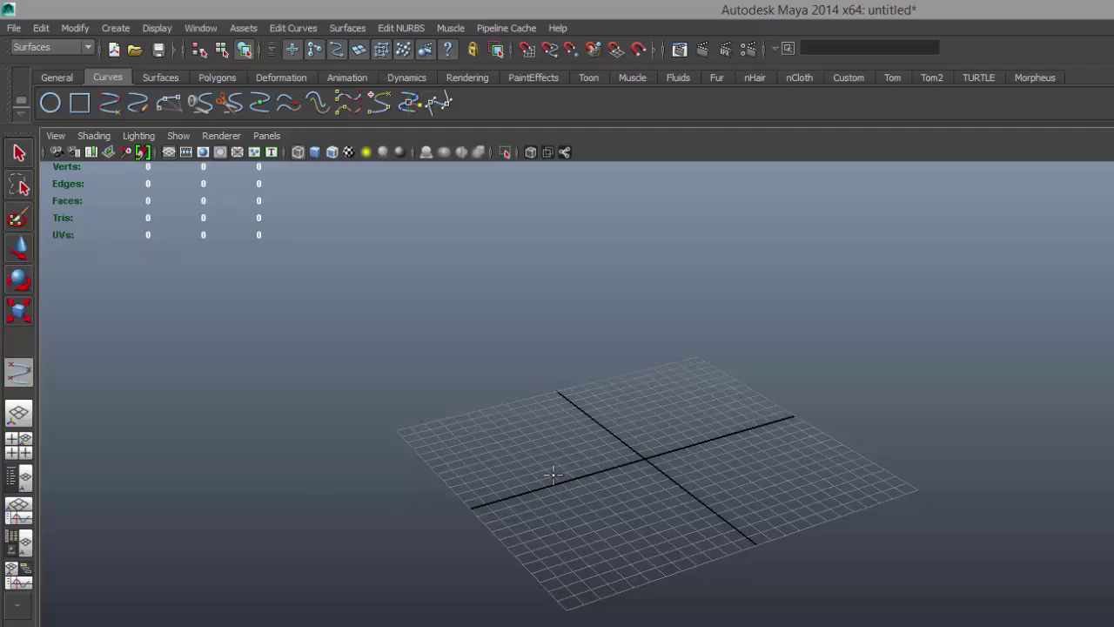
pyautogui.press('space')
pyautogui.press('space')
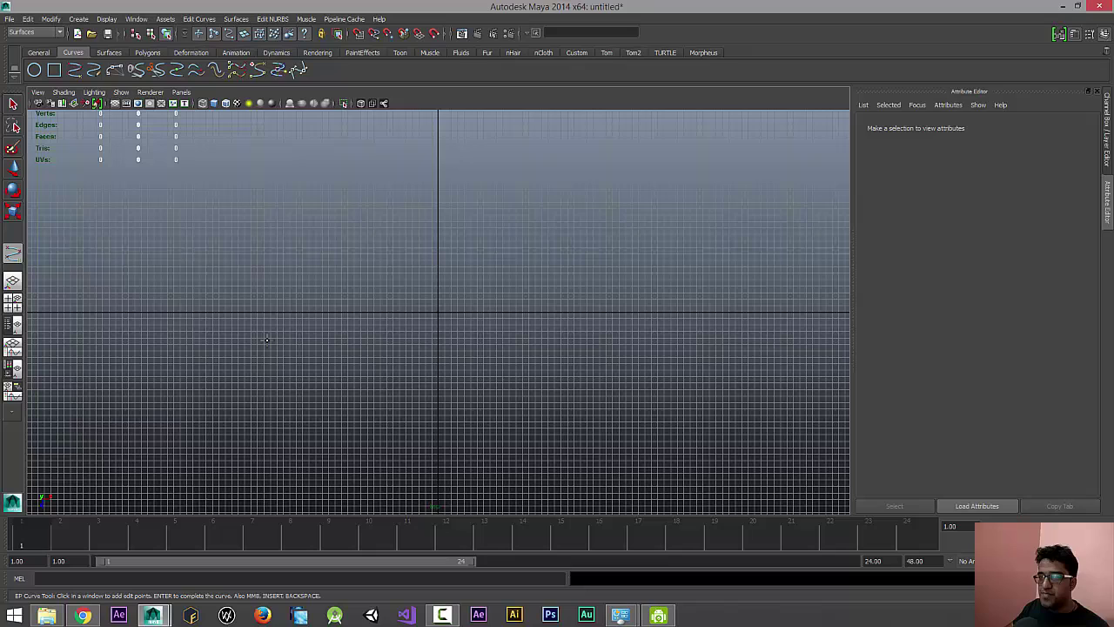
# Place edit points tracing the track's left start, upper edge and right-hand bends
pyautogui.click(198, 364)
pyautogui.click(274, 267)
pyautogui.click(370, 253)
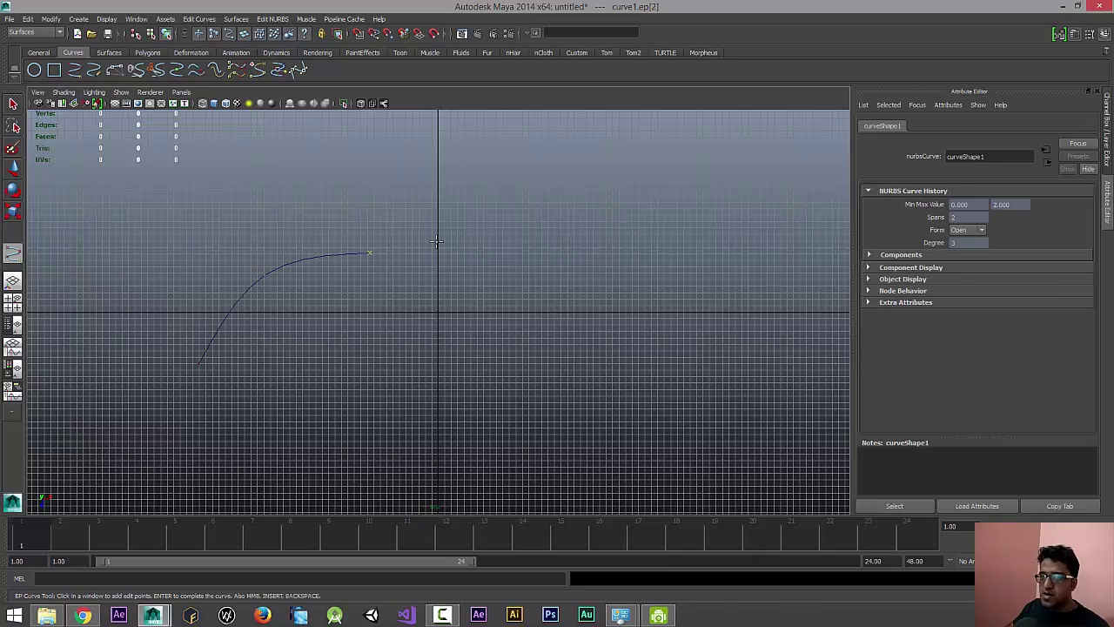
pyautogui.click(438, 253)
pyautogui.click(591, 199)
pyautogui.click(676, 195)
pyautogui.click(668, 259)
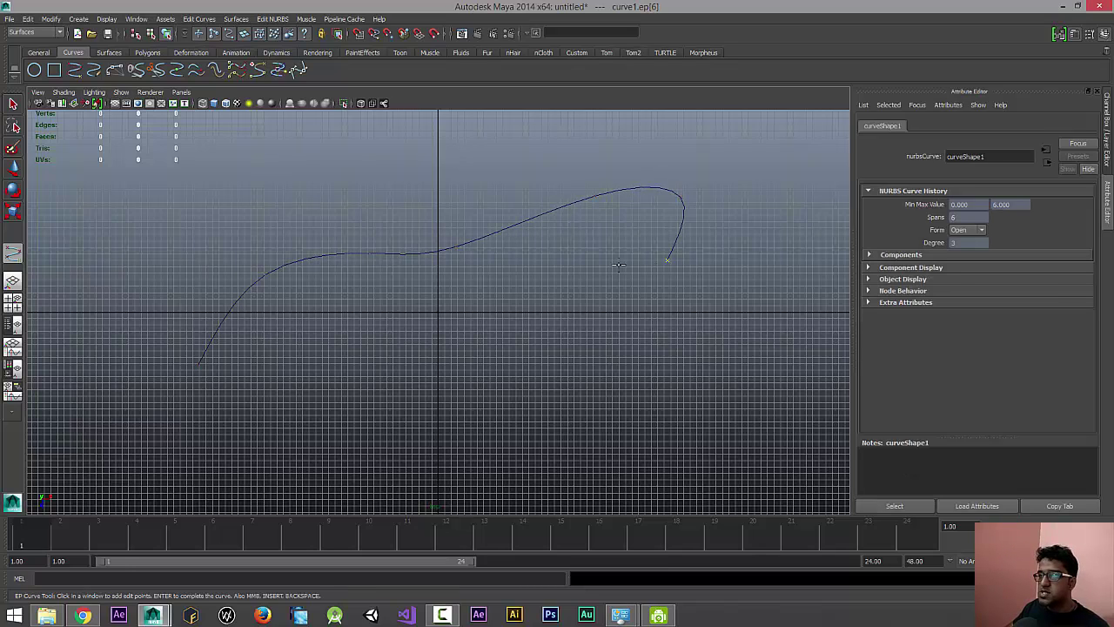
pyautogui.click(592, 258)
pyautogui.click(614, 344)
# Continue the points along the bottom and left side back beside the start, finishing the 16-span curve
pyautogui.click(703, 338)
pyautogui.click(668, 411)
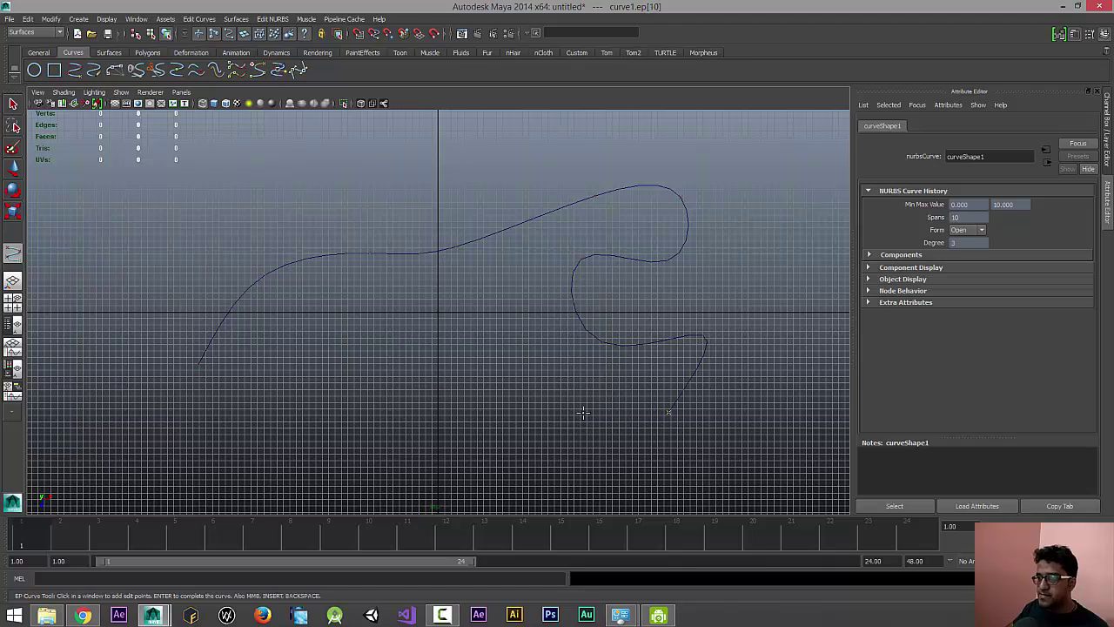
pyautogui.click(557, 396)
pyautogui.click(460, 372)
pyautogui.click(383, 442)
pyautogui.click(252, 470)
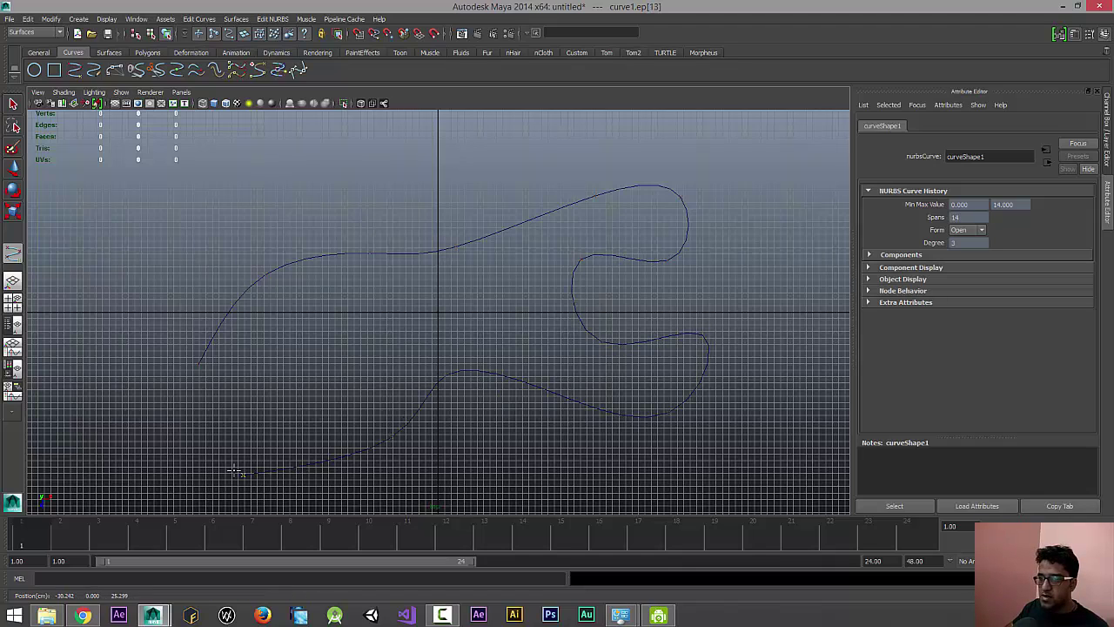
pyautogui.click(162, 423)
pyautogui.click(192, 364)
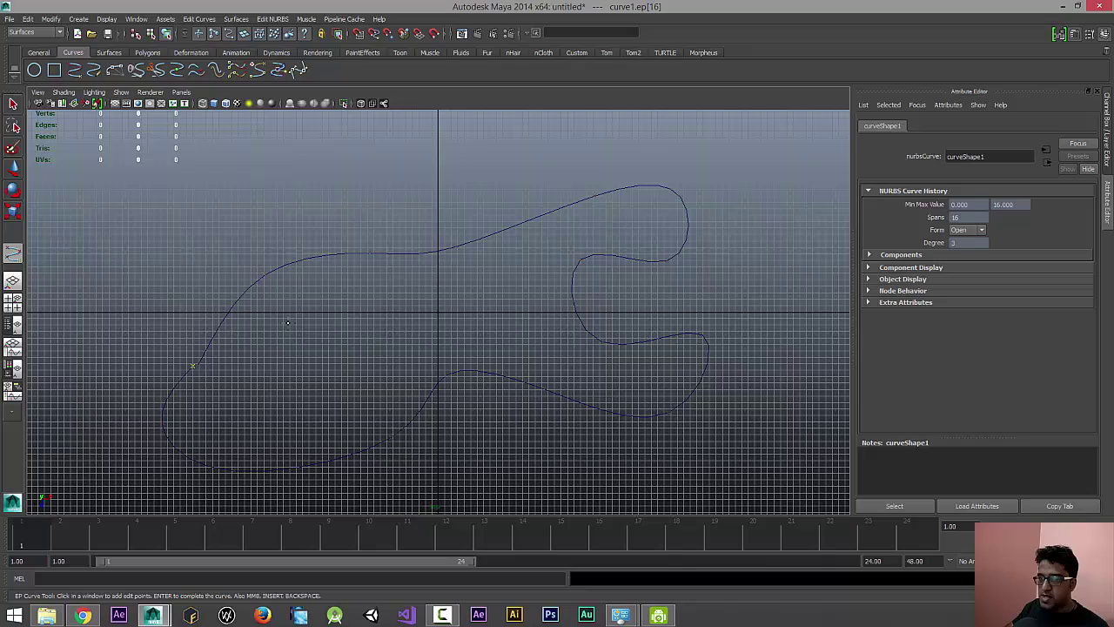
pyautogui.press('Return')
pyautogui.press('space')
pyautogui.press('space')
pyautogui.keyDown('alt'); pyautogui.moveTo(435, 308); pyautogui.dragTo(492, 326); pyautogui.keyUp('alt')
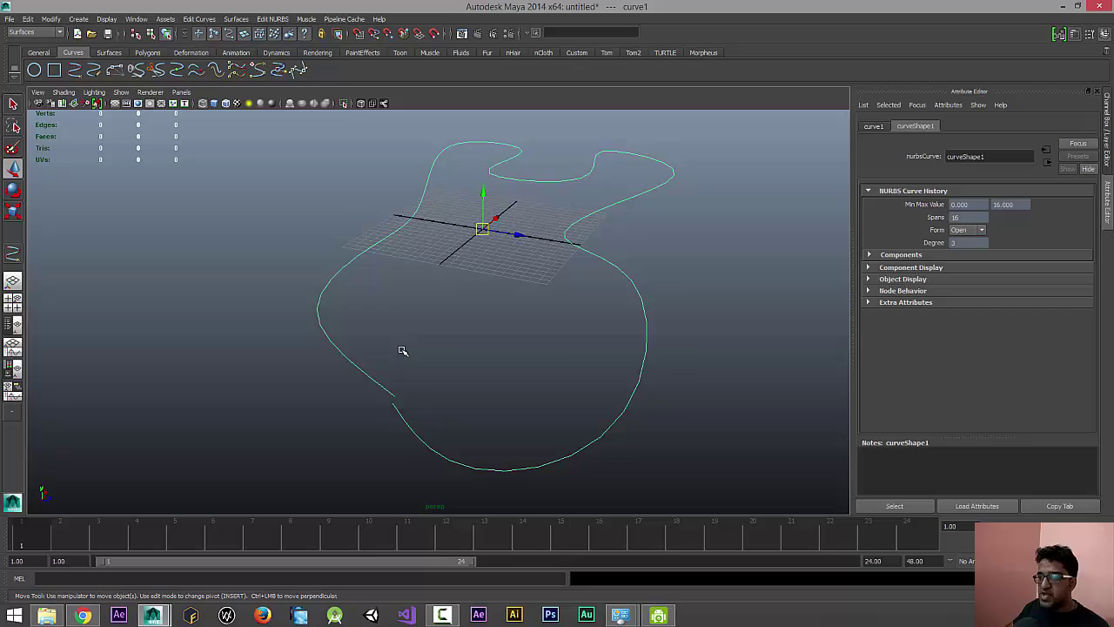
pyautogui.keyDown('alt'); pyautogui.moveTo(403, 350); pyautogui.dragTo(452, 398); pyautogui.keyUp('alt')
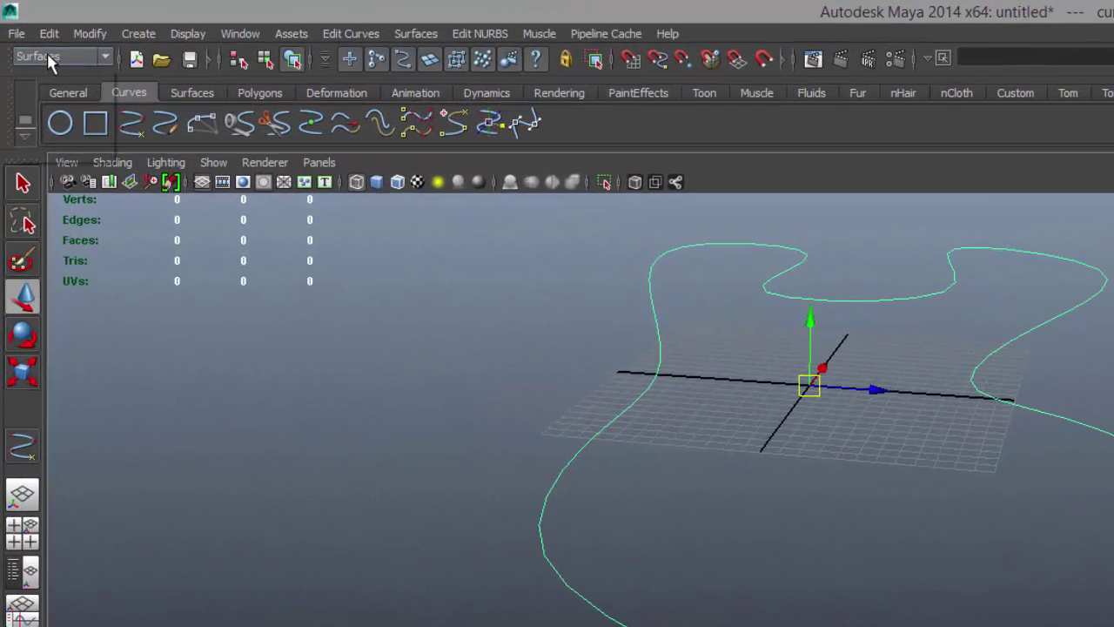
# Keep the Surfaces menu set active
pyautogui.click(47, 55)
pyautogui.click(47, 54)
pyautogui.click(72, 55)
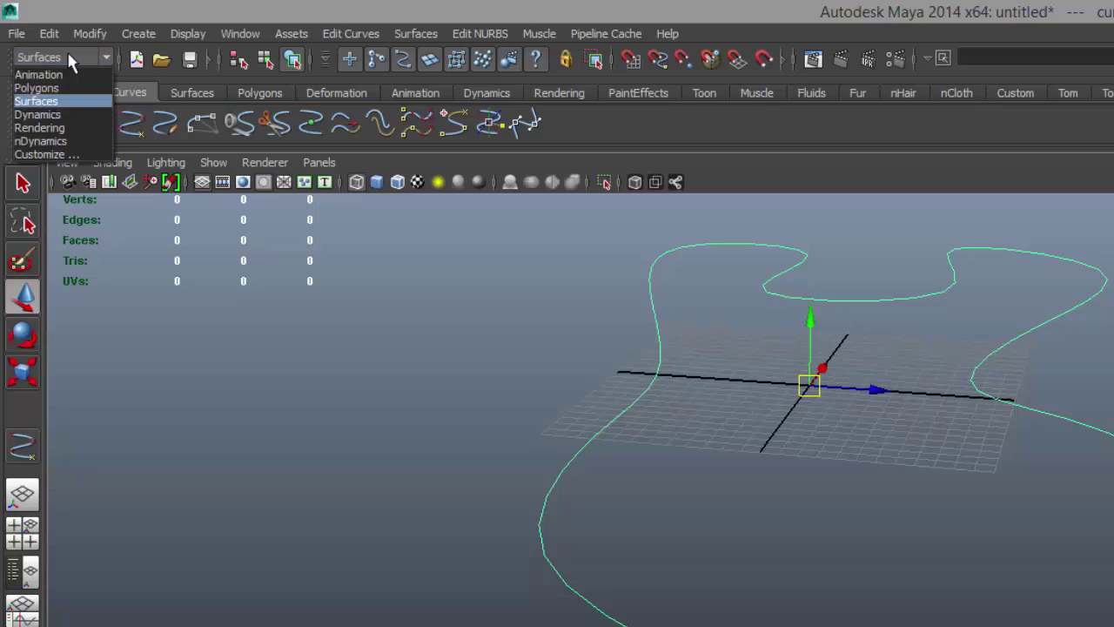
pyautogui.click(69, 52)
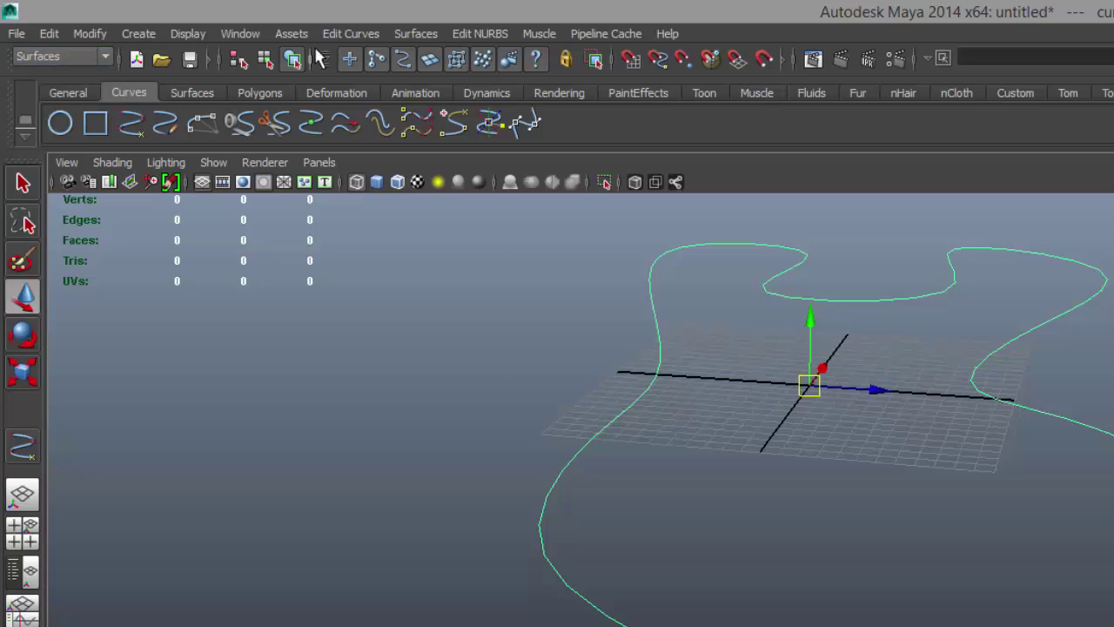
# Close curve1 with Open/Close Curves using Blend at bias 0.5, then reselect it
pyautogui.click(348, 33)
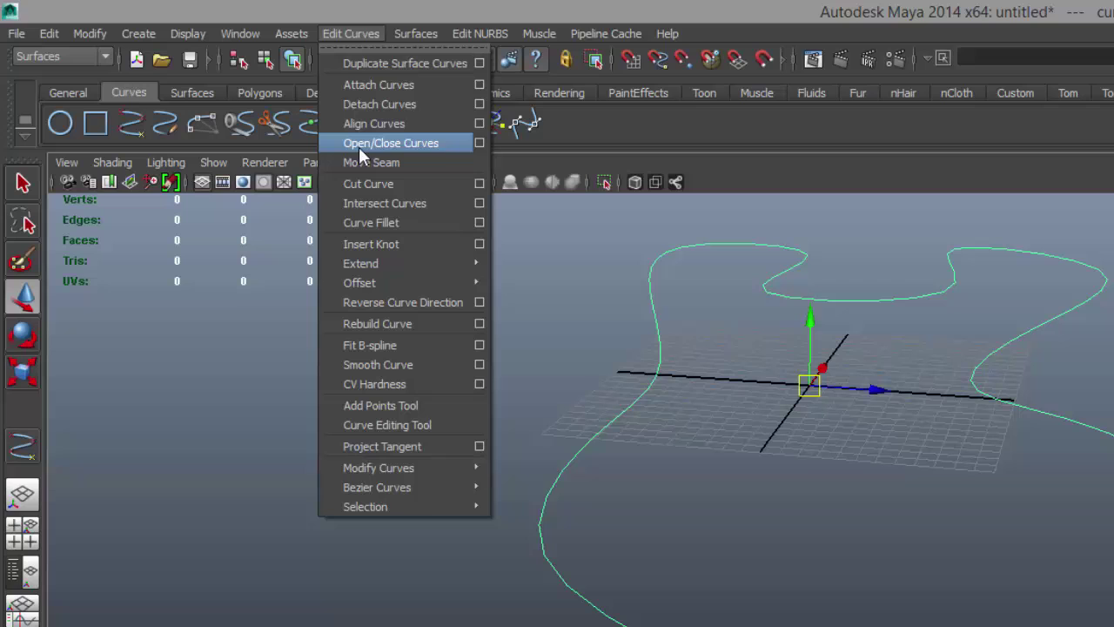
pyautogui.click(478, 143)
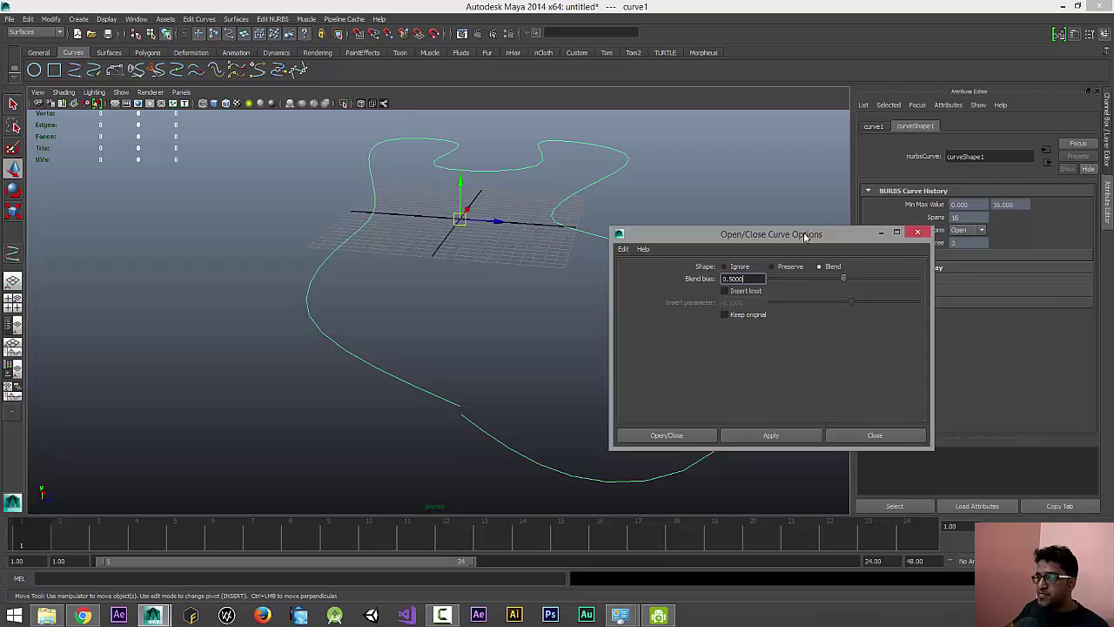
pyautogui.moveTo(805, 235); pyautogui.dragTo(919, 244)
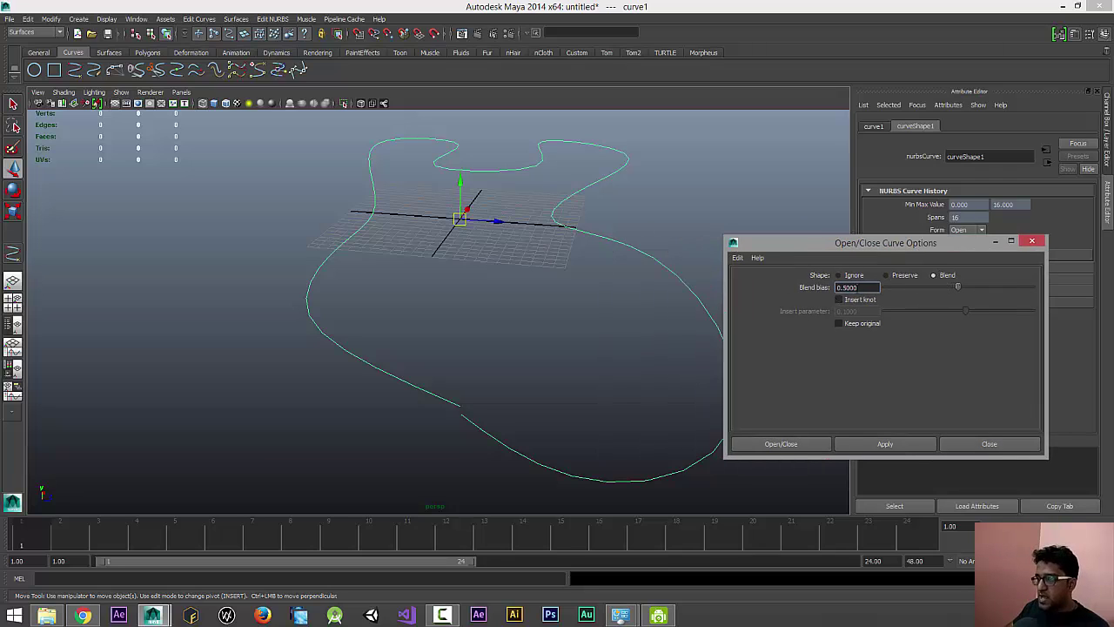
pyautogui.press('Return')
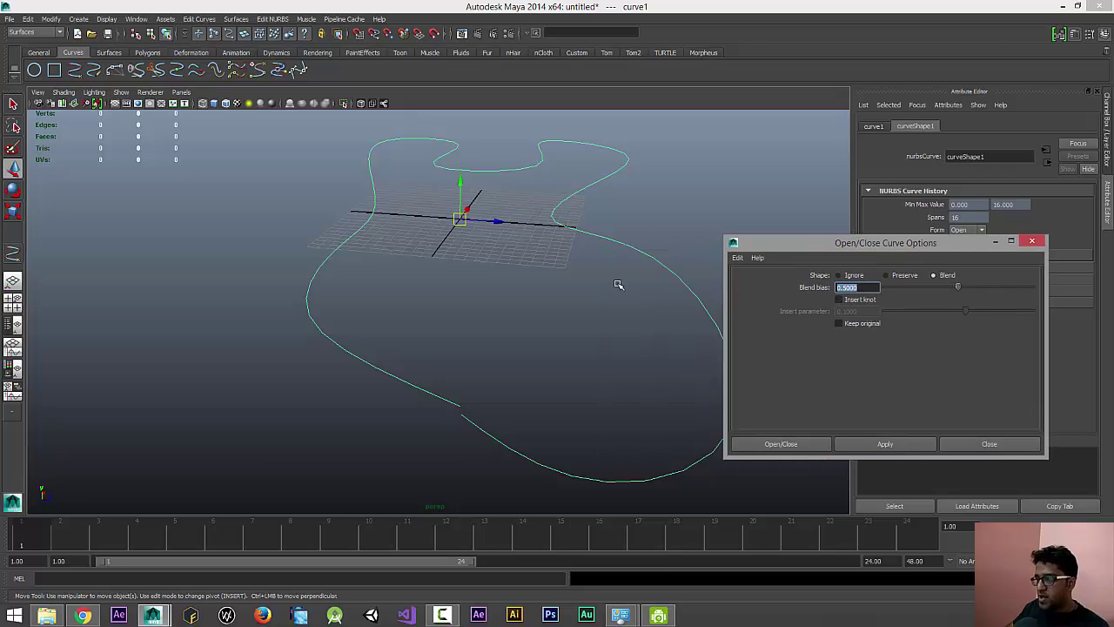
pyautogui.click(783, 445)
pyautogui.click(485, 270)
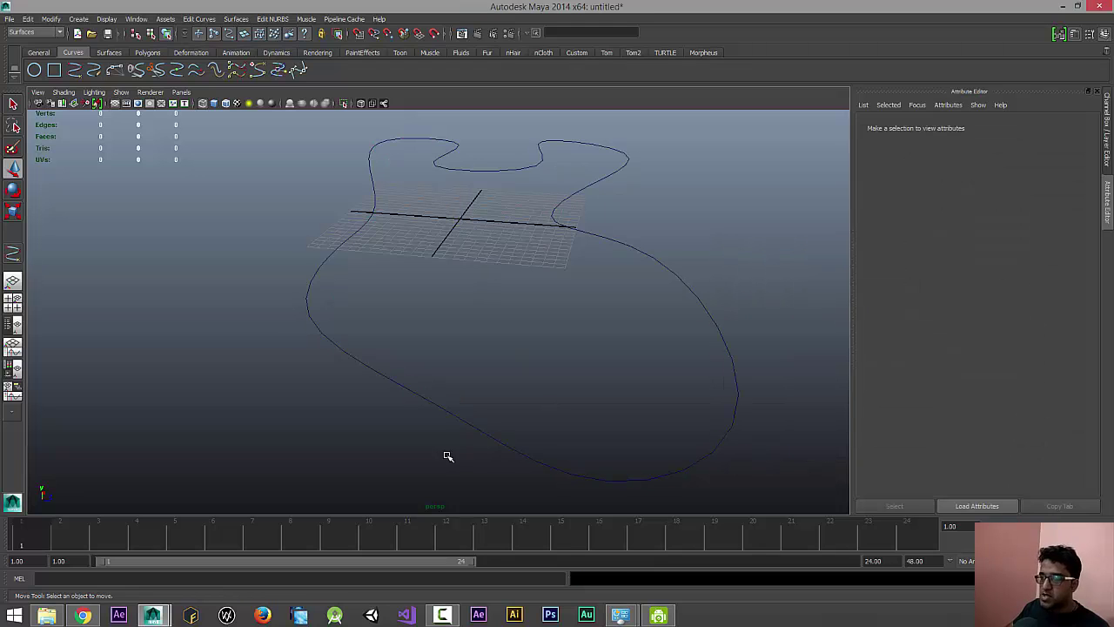
pyautogui.click(502, 445)
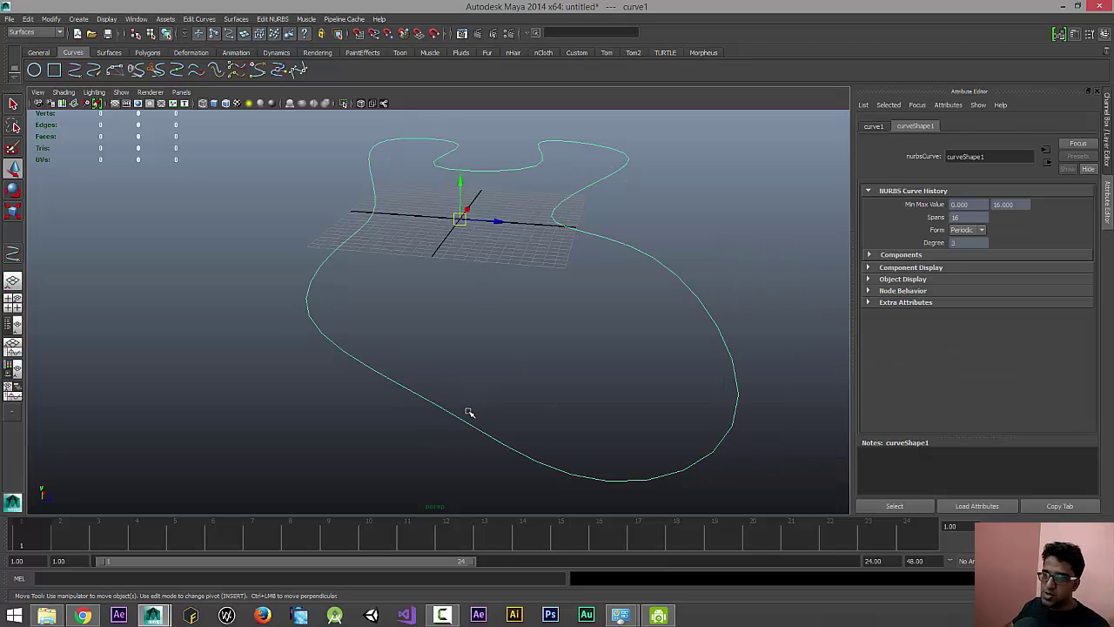
pyautogui.keyDown('alt'); pyautogui.moveTo(470, 403); pyautogui.dragTo(754, 313); pyautogui.keyUp('alt')
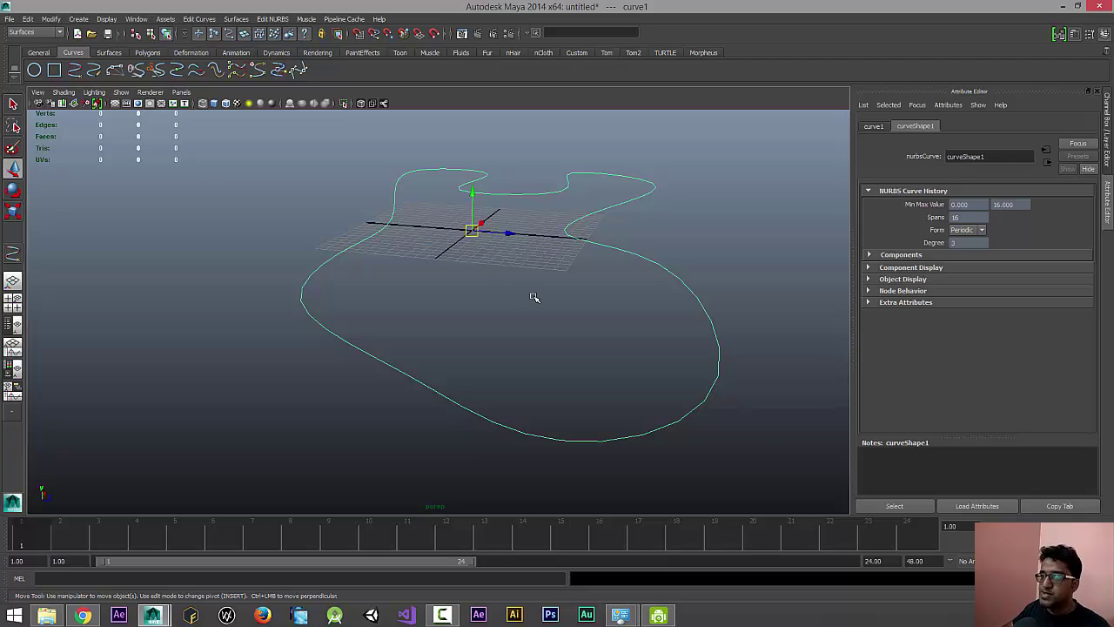
pyautogui.keyDown('alt'); pyautogui.moveTo(499, 307); pyautogui.dragTo(433, 345); pyautogui.keyUp('alt')
pyautogui.keyDown('alt'); pyautogui.moveTo(351, 396); pyautogui.dragTo(416, 374); pyautogui.keyUp('alt')
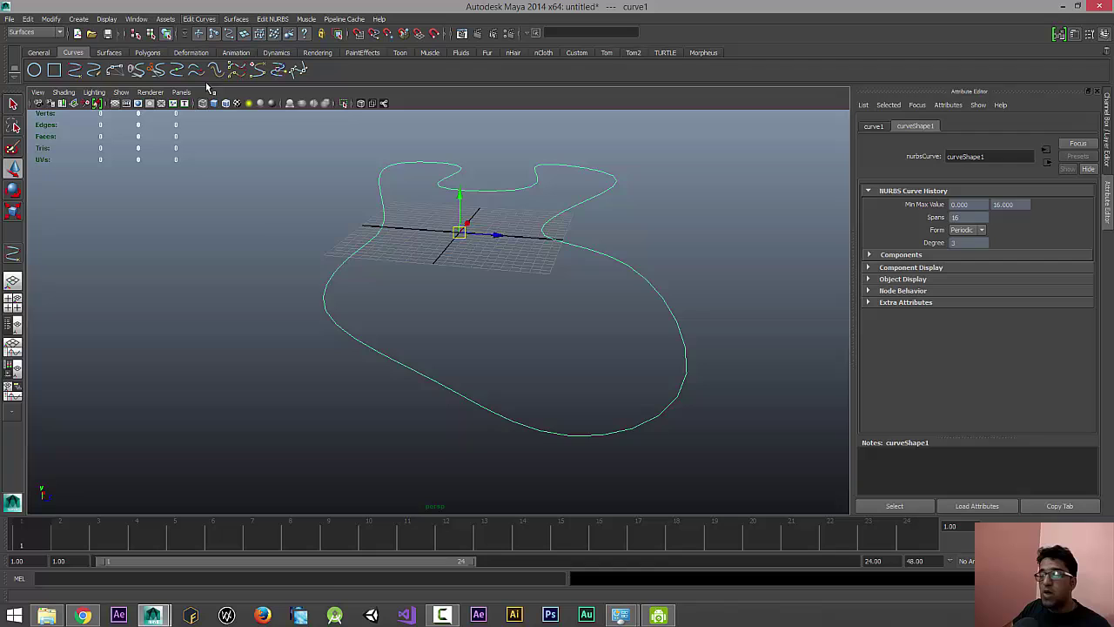
pyautogui.moveTo(409, 309)
pyautogui.keyDown('alt'); pyautogui.mouseDown()
pyautogui.moveTo(443, 298)
pyautogui.moveTo(419, 307)
pyautogui.mouseUp(); pyautogui.keyUp('alt')
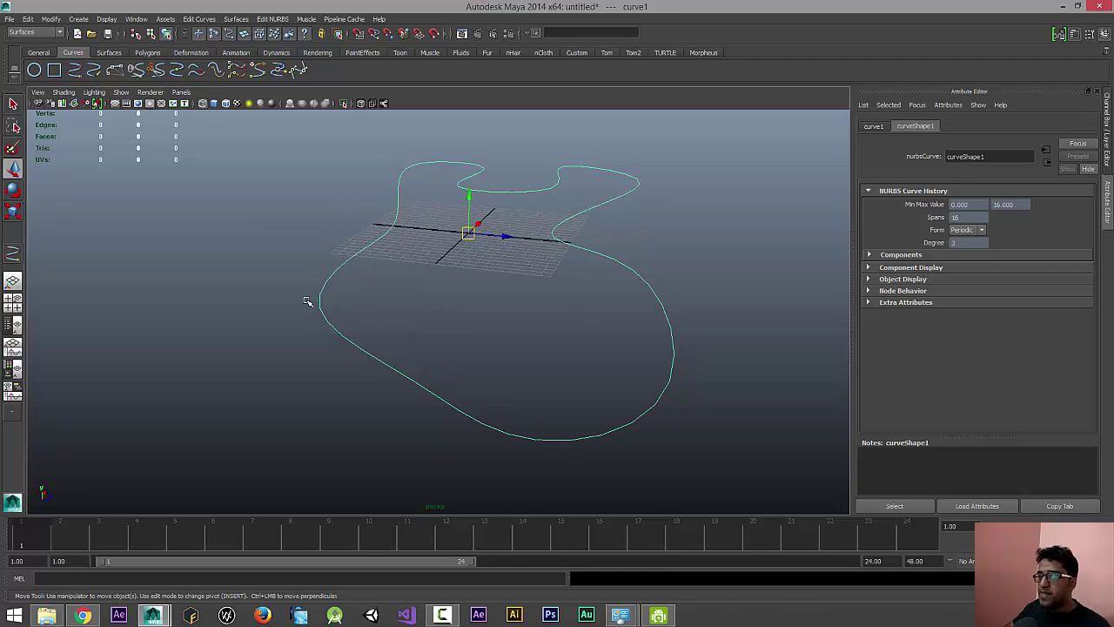
pyautogui.keyDown('alt'); pyautogui.moveTo(468, 348); pyautogui.dragTo(479, 345); pyautogui.keyUp('alt')
pyautogui.keyDown('alt'); pyautogui.moveTo(475, 293); pyautogui.dragTo(363, 276); pyautogui.keyUp('alt')
pyautogui.keyDown('alt'); pyautogui.moveTo(336, 282); pyautogui.dragTo(443, 300, button='right'); pyautogui.keyUp('alt')
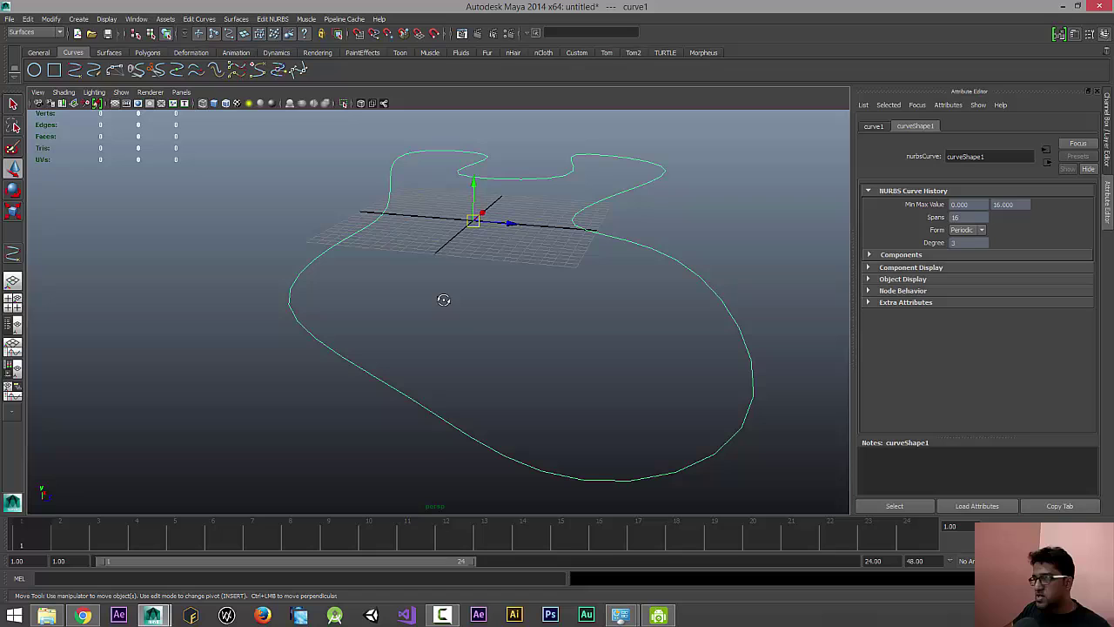
# Duplicate the track curve and scale the copy up slightly around its pivot
pyautogui.hotkey('ctrl', 'd')
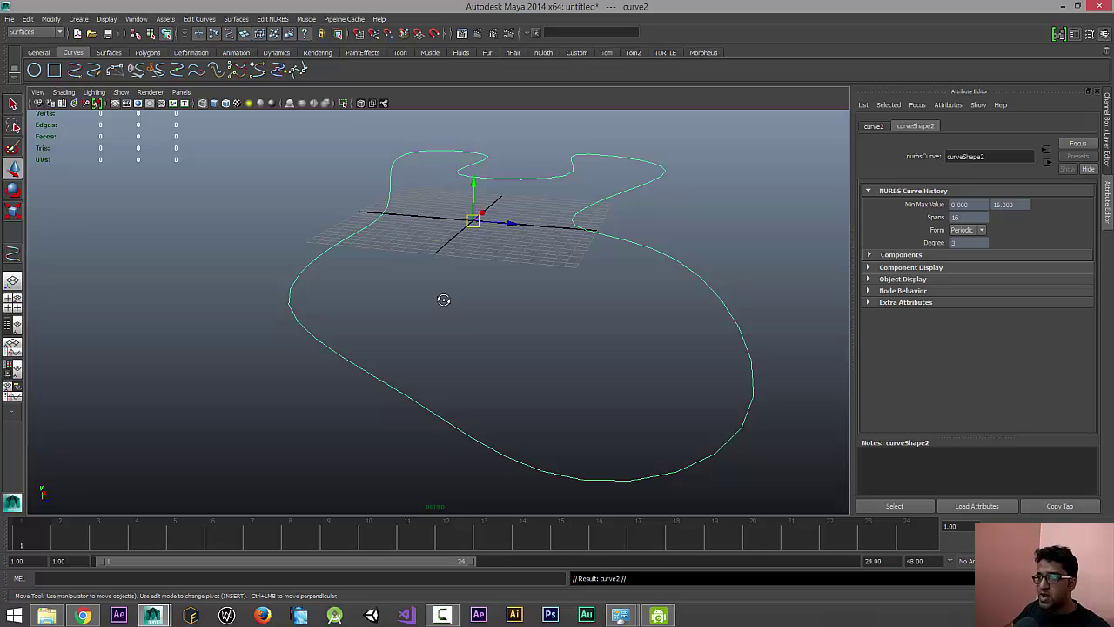
pyautogui.press('r')
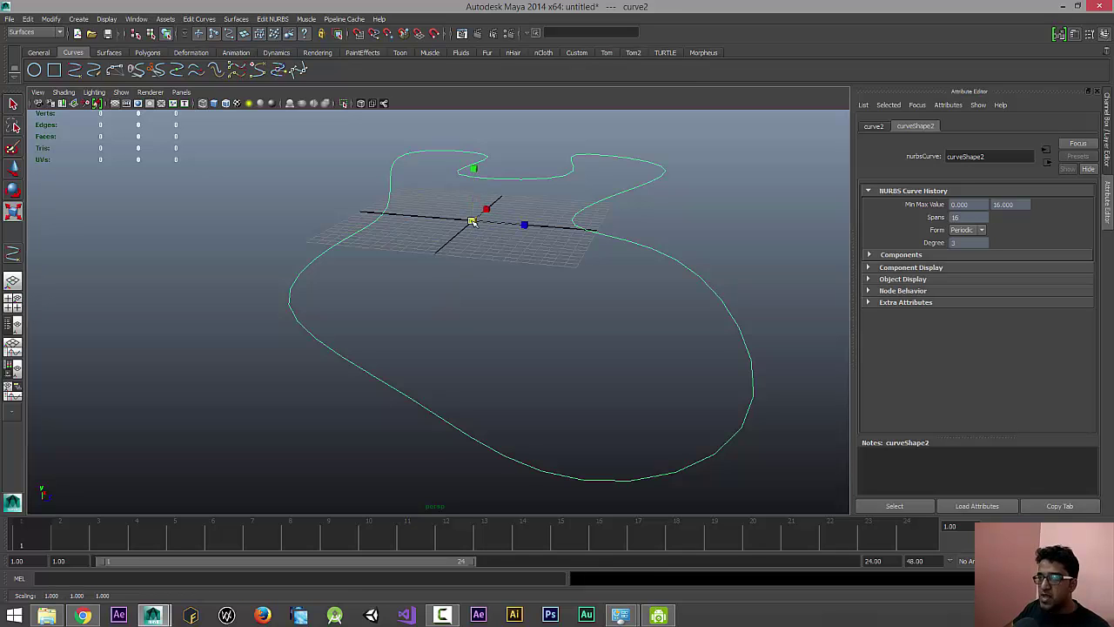
pyautogui.moveTo(472, 221); pyautogui.dragTo(644, 491)
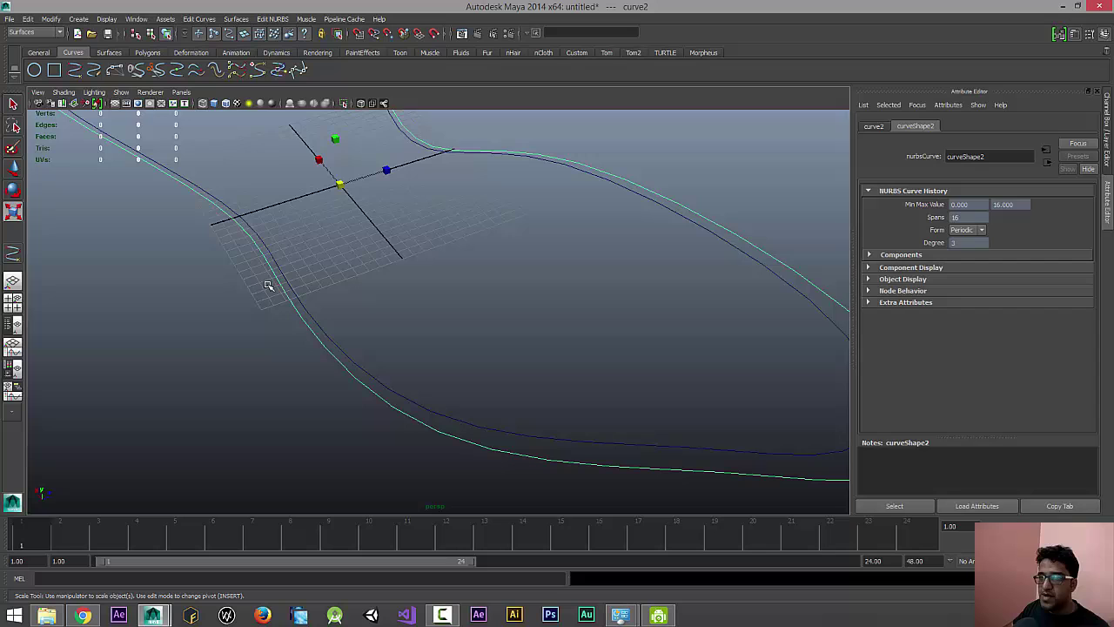
pyautogui.keyDown('alt'); pyautogui.moveTo(548, 285); pyautogui.dragTo(492, 369); pyautogui.keyUp('alt')
pyautogui.scroll(3, 446, 296)
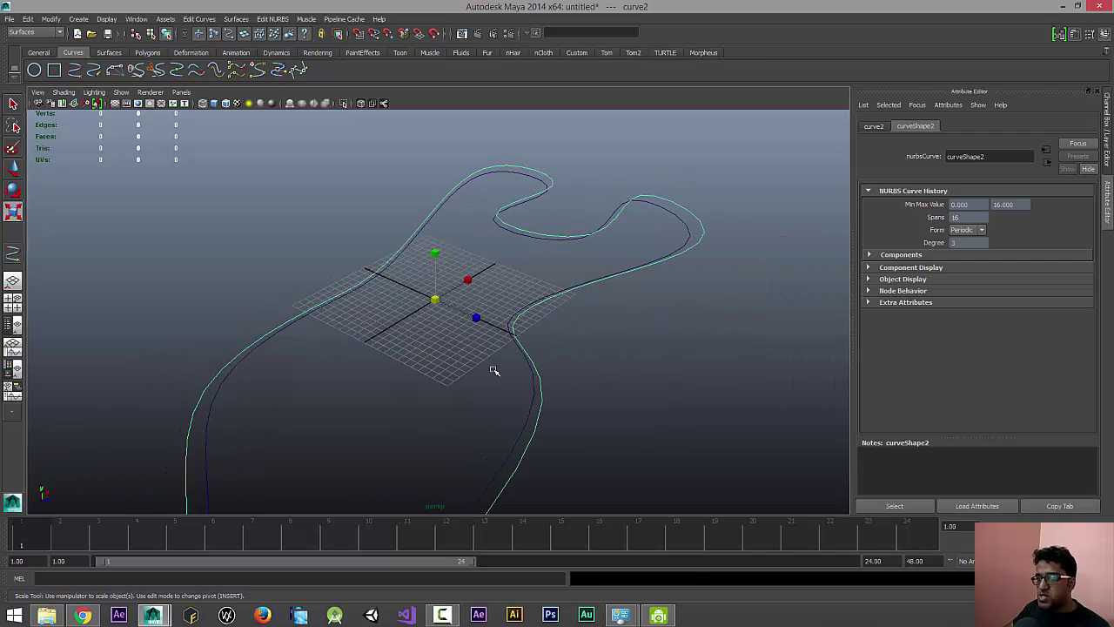
# Undo the scaled duplicate and revert curve1's last move
pyautogui.hotkey('ctrl', 'z')
pyautogui.press('w')
pyautogui.keyDown('alt'); pyautogui.moveTo(391, 368); pyautogui.dragTo(407, 311); pyautogui.keyUp('alt')
pyautogui.hotkey('ctrl', 'z')
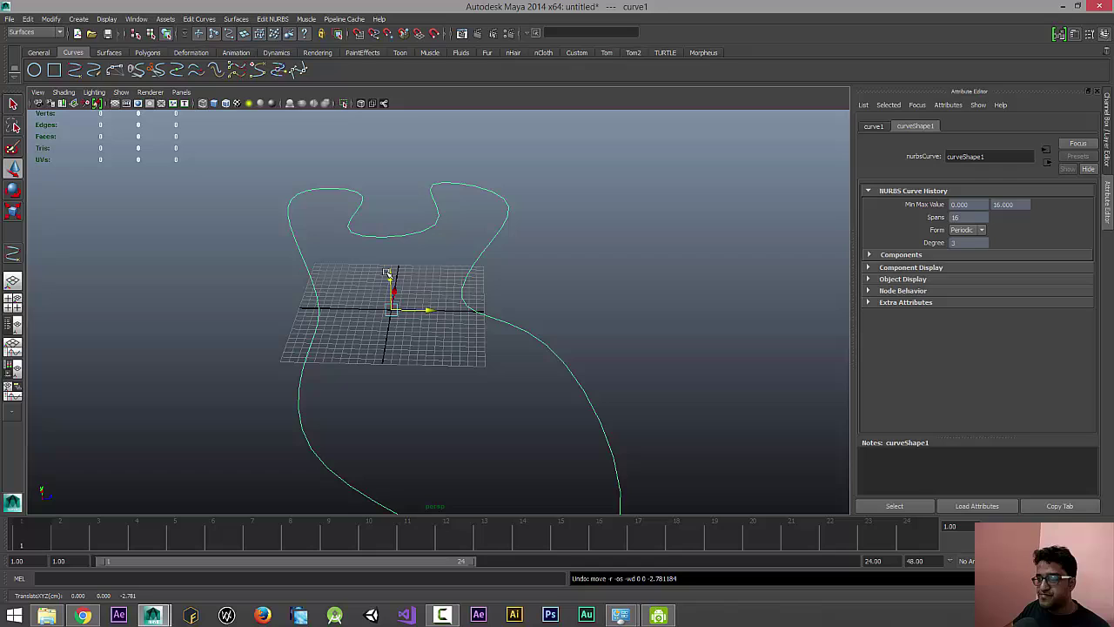
# Open the Offset Curve options and reset them to defaults
pyautogui.click(201, 19)
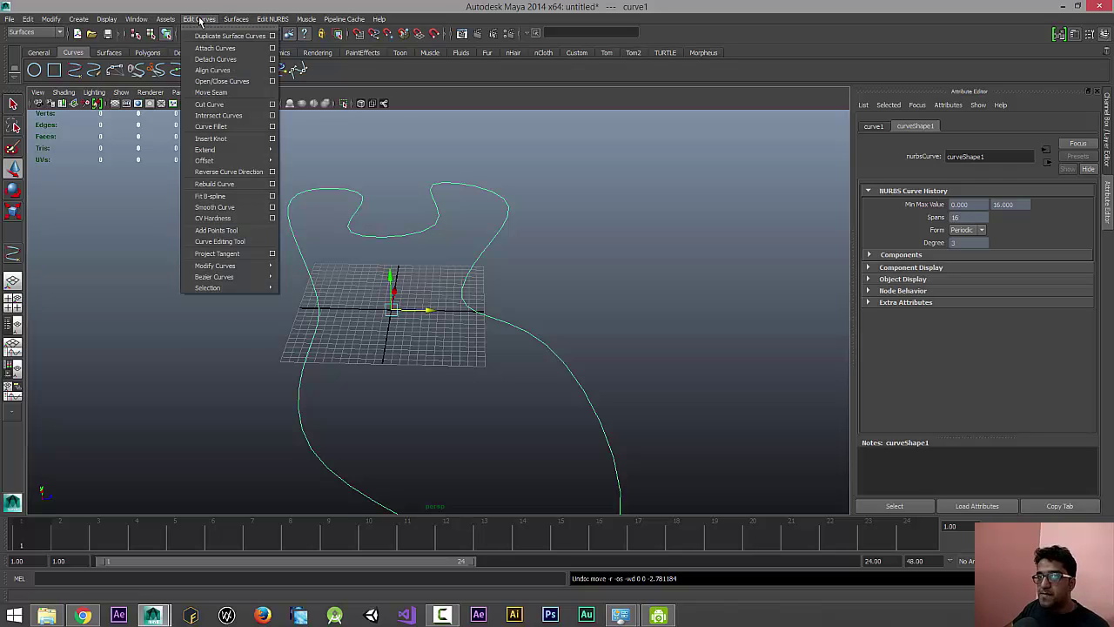
pyautogui.moveTo(224, 165)
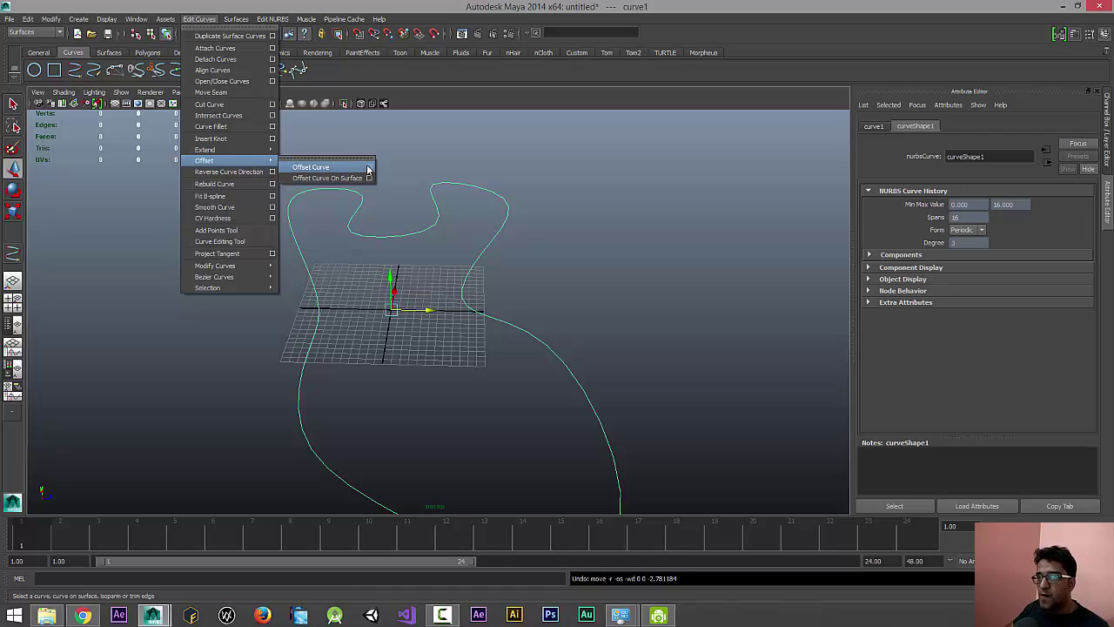
pyautogui.click(369, 167)
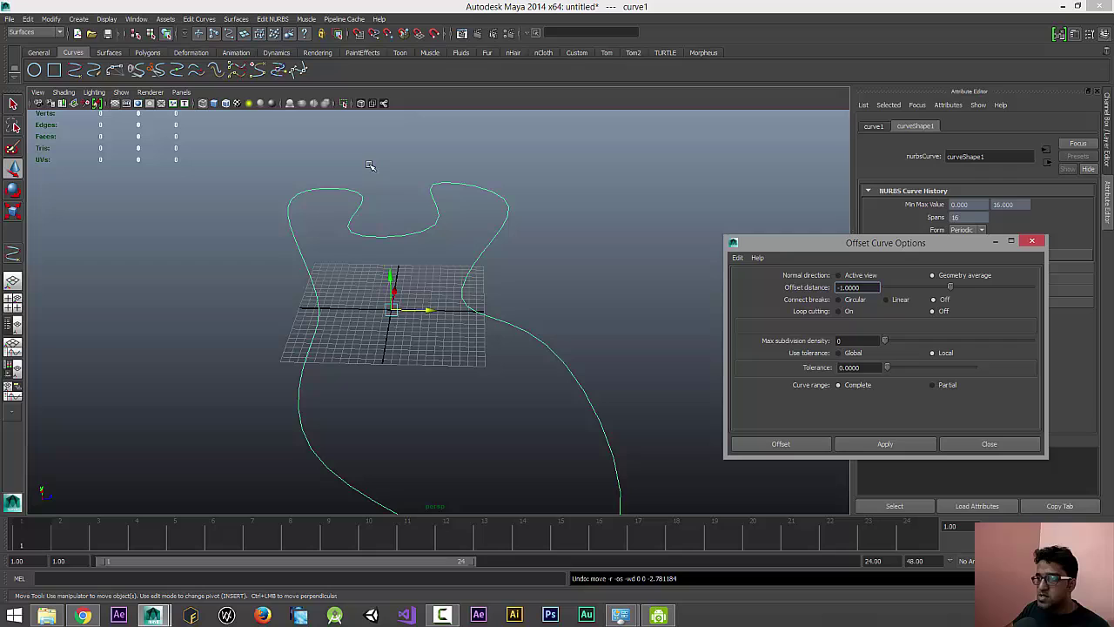
pyautogui.moveTo(844, 243); pyautogui.dragTo(754, 177)
pyautogui.click(647, 192)
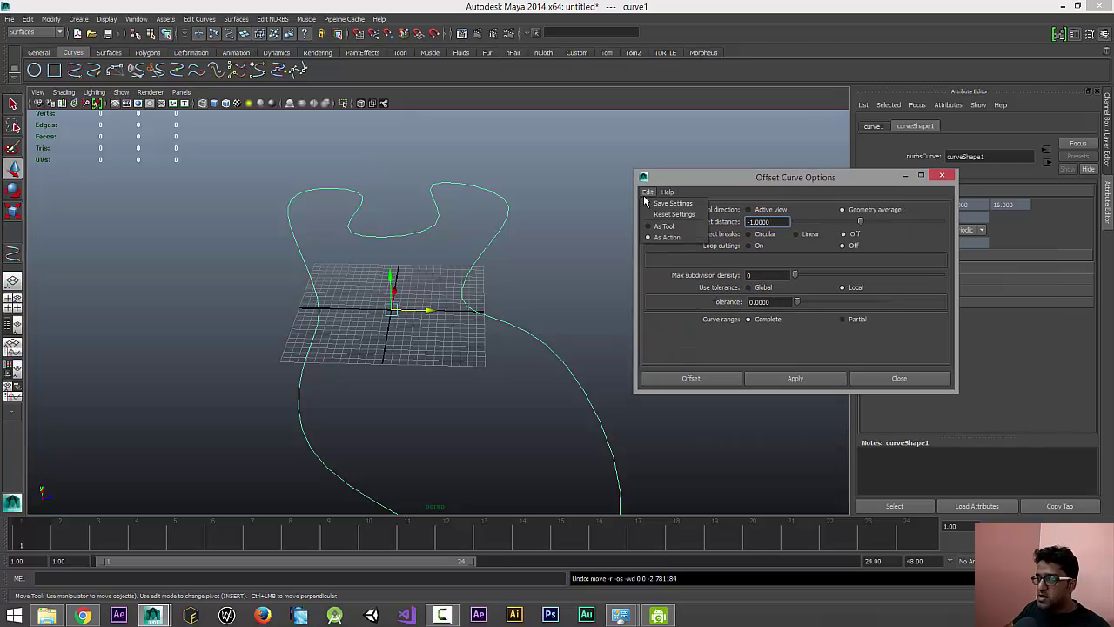
pyautogui.click(677, 214)
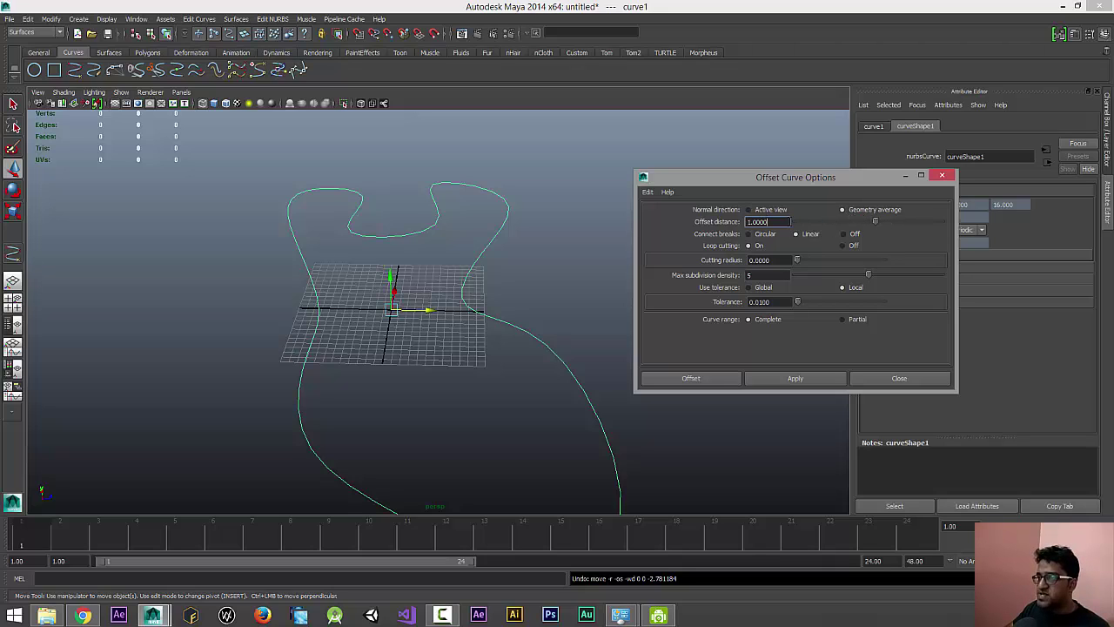
# Set loop cutting Off, max subdivision density 0 and tolerance 0, then apply the offset
pyautogui.doubleClick(758, 221)
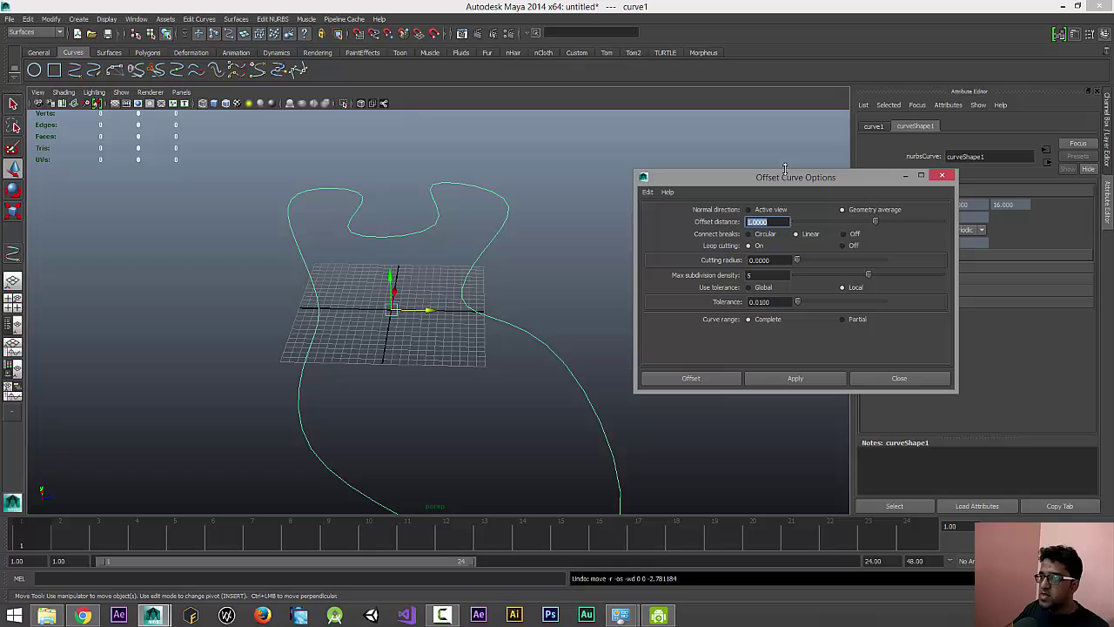
pyautogui.moveTo(799, 179); pyautogui.dragTo(782, 179)
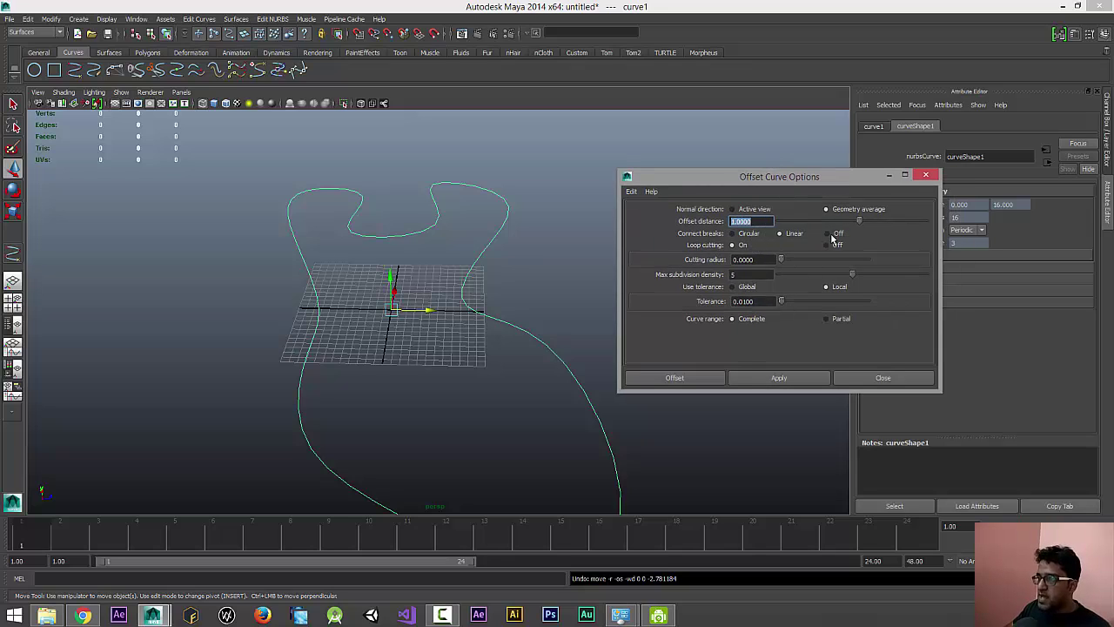
pyautogui.click(827, 245)
pyautogui.click(755, 275)
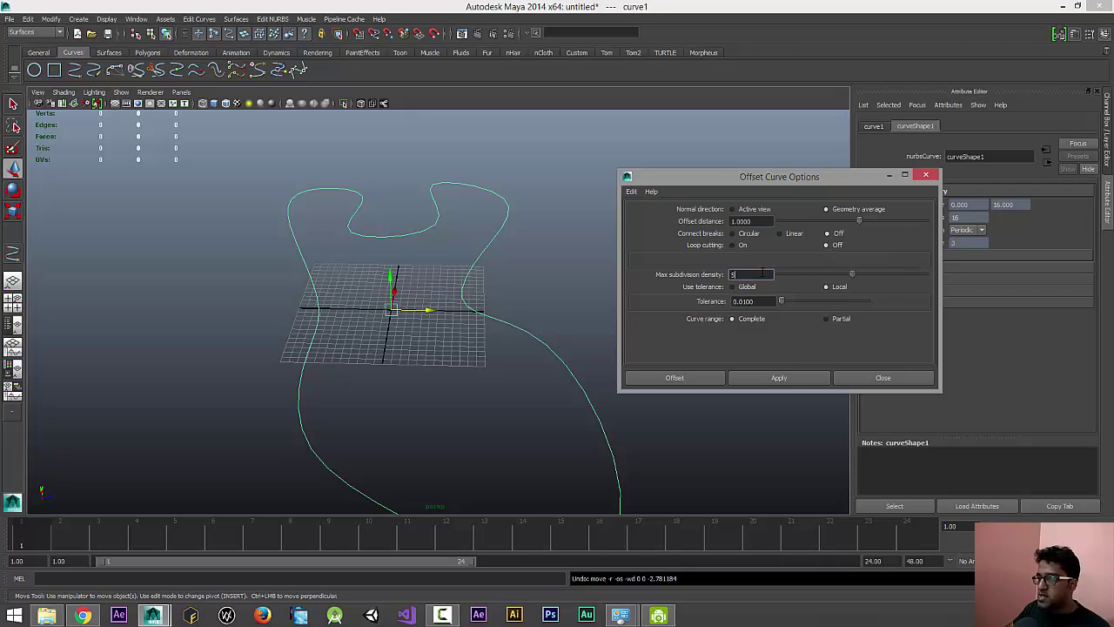
pyautogui.moveTo(852, 275); pyautogui.dragTo(661, 300)
pyautogui.press('Tab')
pyautogui.write('0')
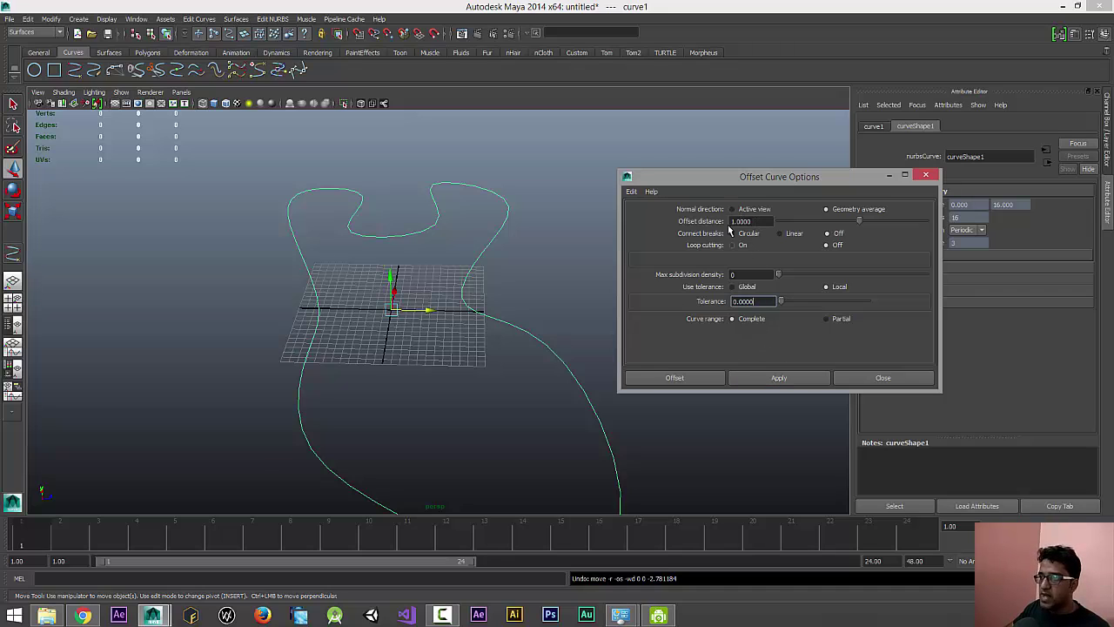
pyautogui.click(778, 377)
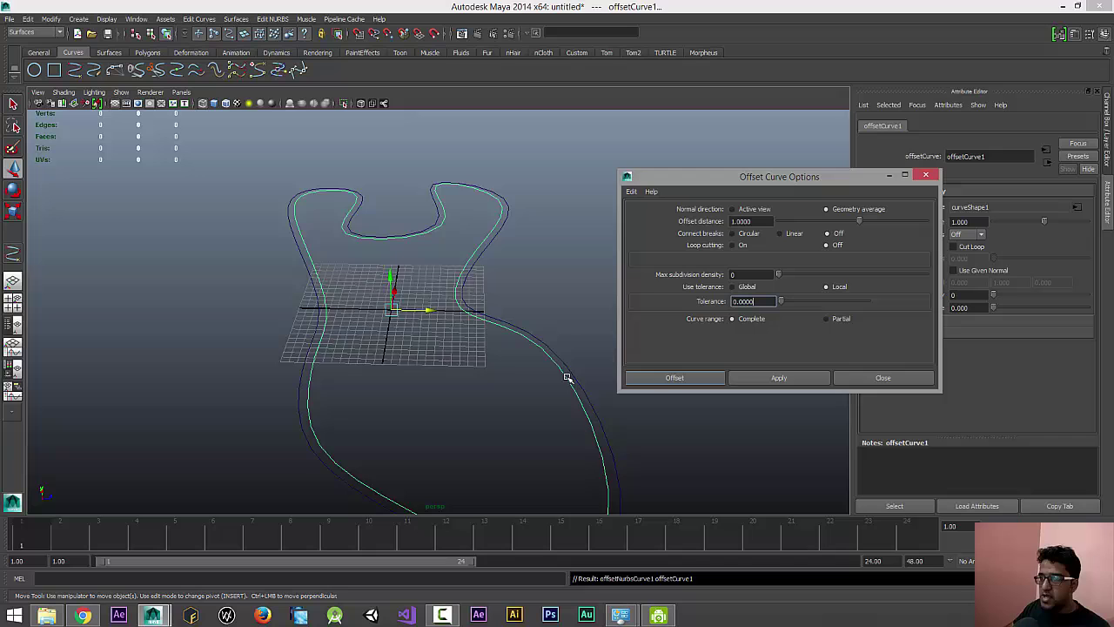
# Undo that offset and reapply it with distance 2
pyautogui.keyDown('alt'); pyautogui.moveTo(569, 378); pyautogui.dragTo(423, 353); pyautogui.keyUp('alt')
pyautogui.scroll(4, 432, 330)
pyautogui.hotkey('ctrl', 'z')
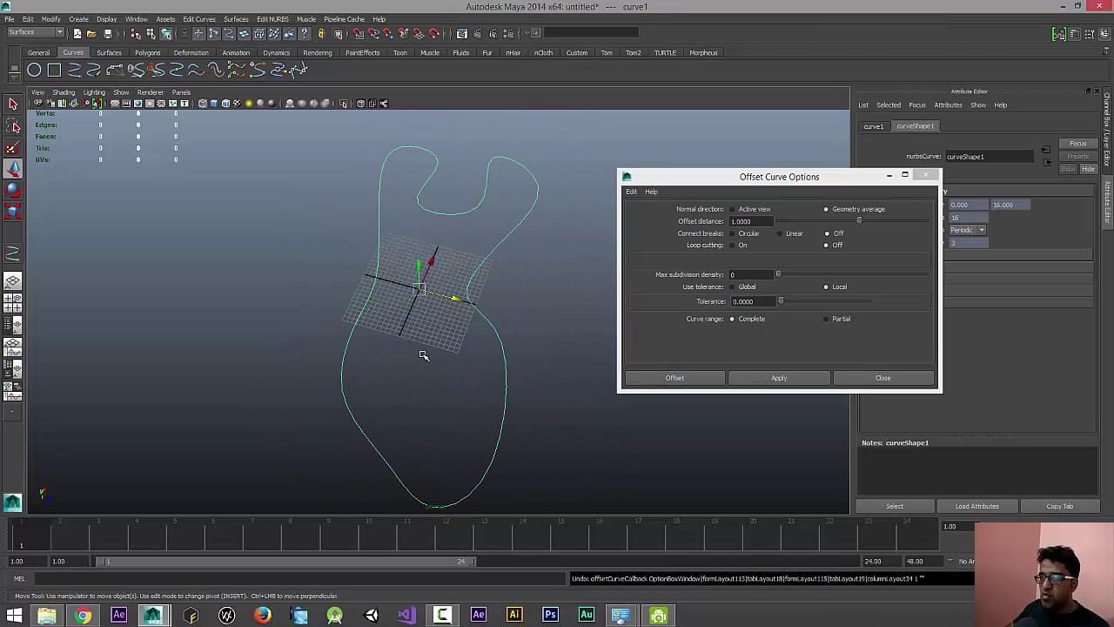
pyautogui.doubleClick(748, 221)
pyautogui.write('2')
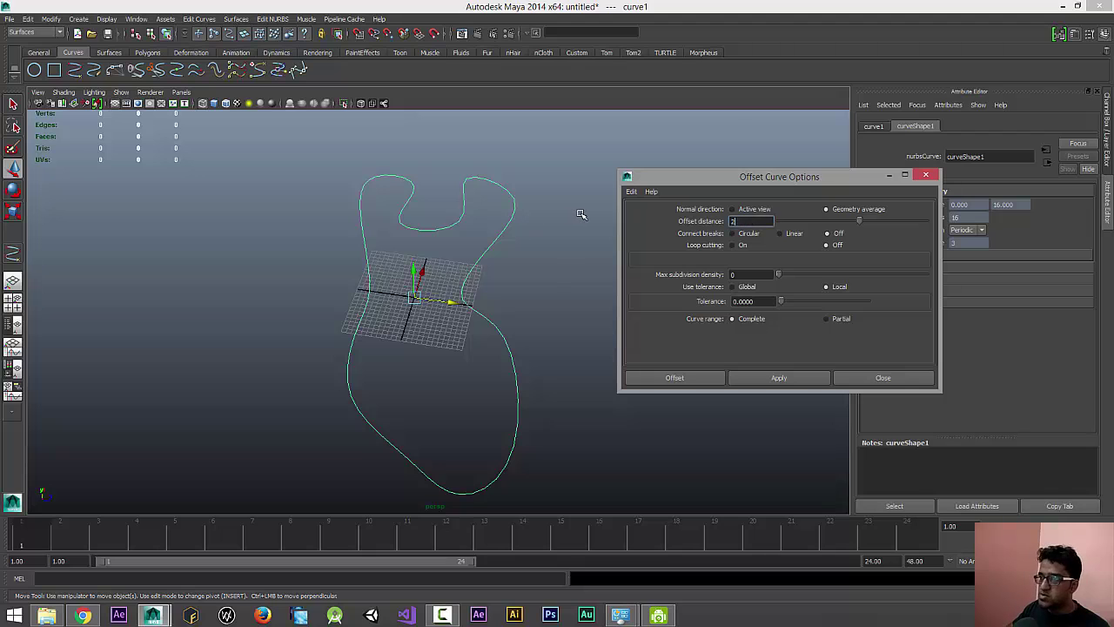
pyautogui.click(770, 378)
# Undo the distance-2 offset and reapply it at -2, zooming in to check it
pyautogui.keyDown('alt'); pyautogui.moveTo(514, 352); pyautogui.dragTo(489, 348); pyautogui.keyUp('alt')
pyautogui.hotkey('ctrl', 'z')
pyautogui.keyDown('alt'); pyautogui.moveTo(368, 335); pyautogui.dragTo(410, 327); pyautogui.keyUp('alt')
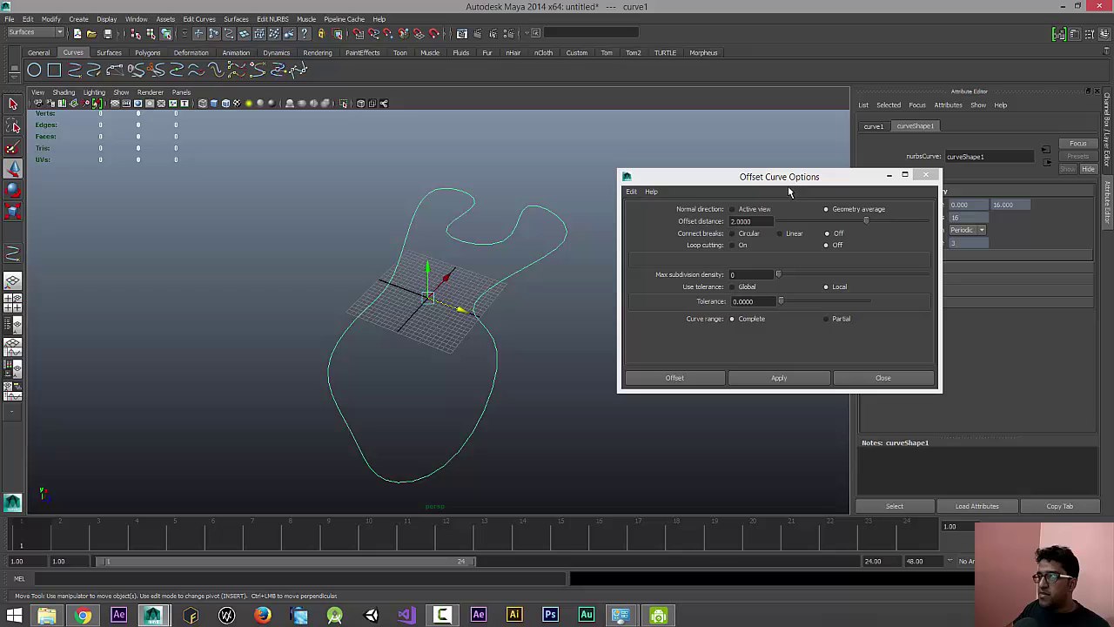
pyautogui.click(762, 222)
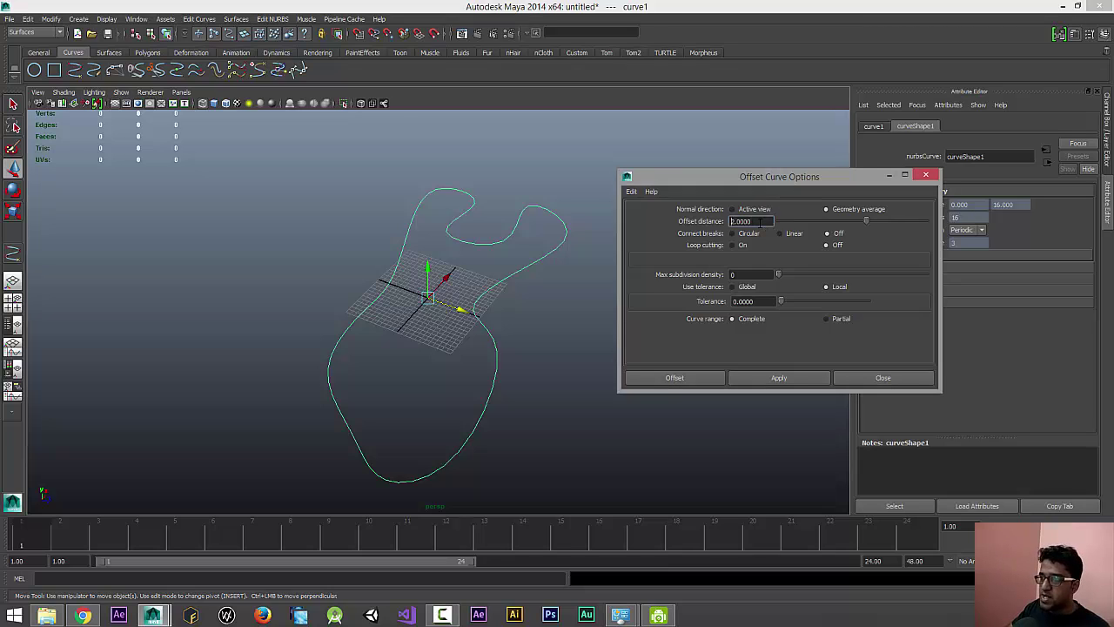
pyautogui.click(778, 380)
pyautogui.keyDown('alt'); pyautogui.moveTo(320, 317); pyautogui.dragTo(398, 349); pyautogui.keyUp('alt')
pyautogui.keyDown('alt'); pyautogui.moveTo(421, 296); pyautogui.dragTo(490, 373); pyautogui.keyUp('alt')
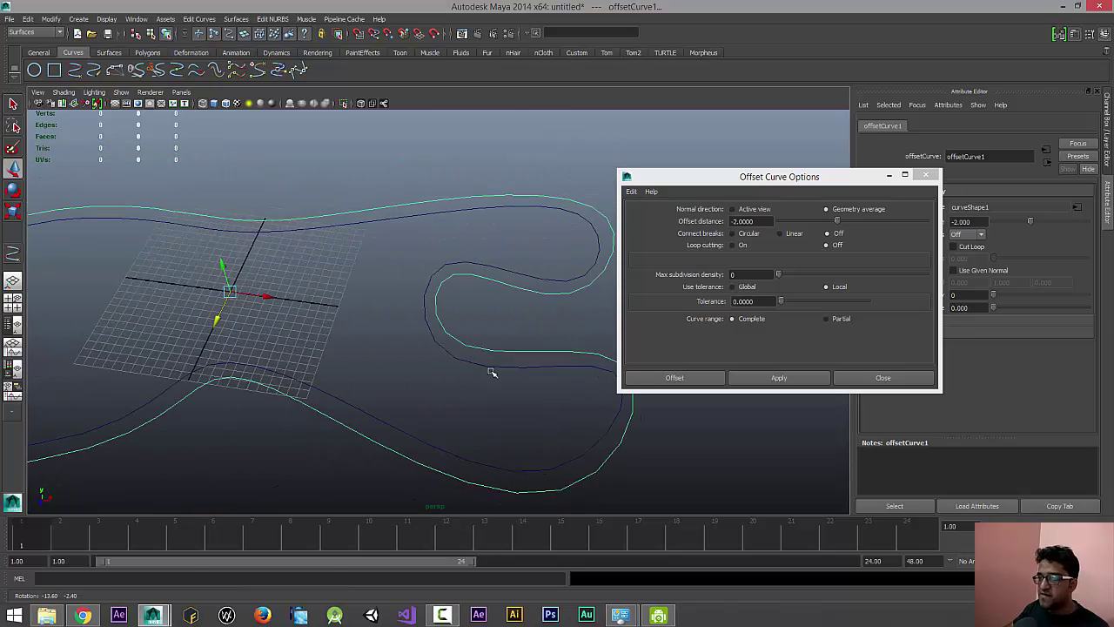
# Close the Offset Curve options and click-select the offset and original curves
pyautogui.click(443, 373)
pyautogui.scroll(2, 443, 374)
pyautogui.click(928, 178)
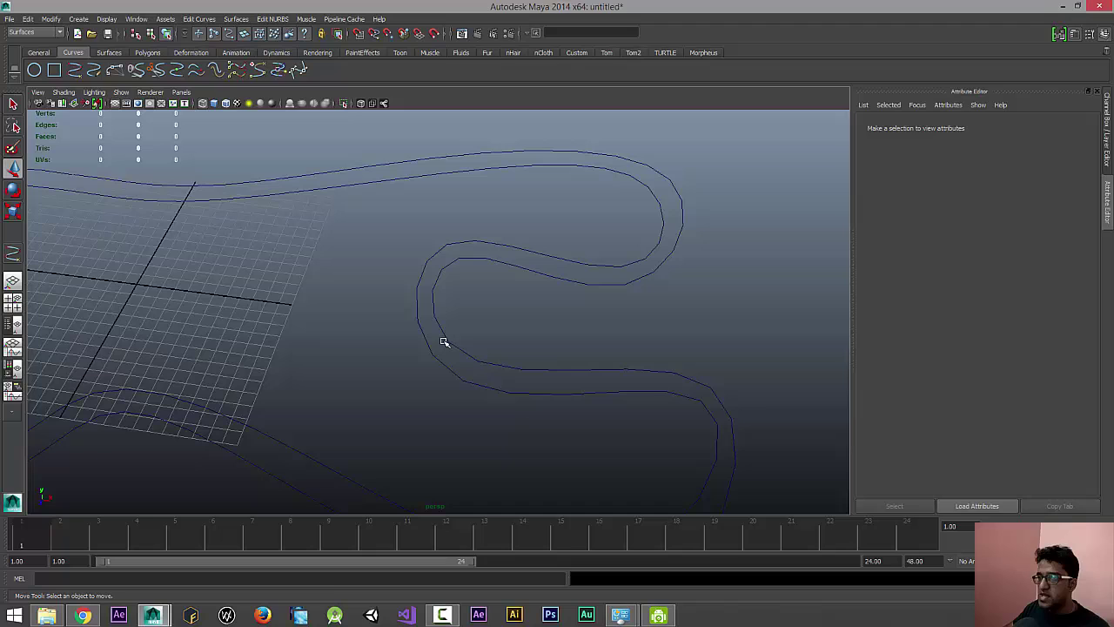
pyautogui.click(462, 363)
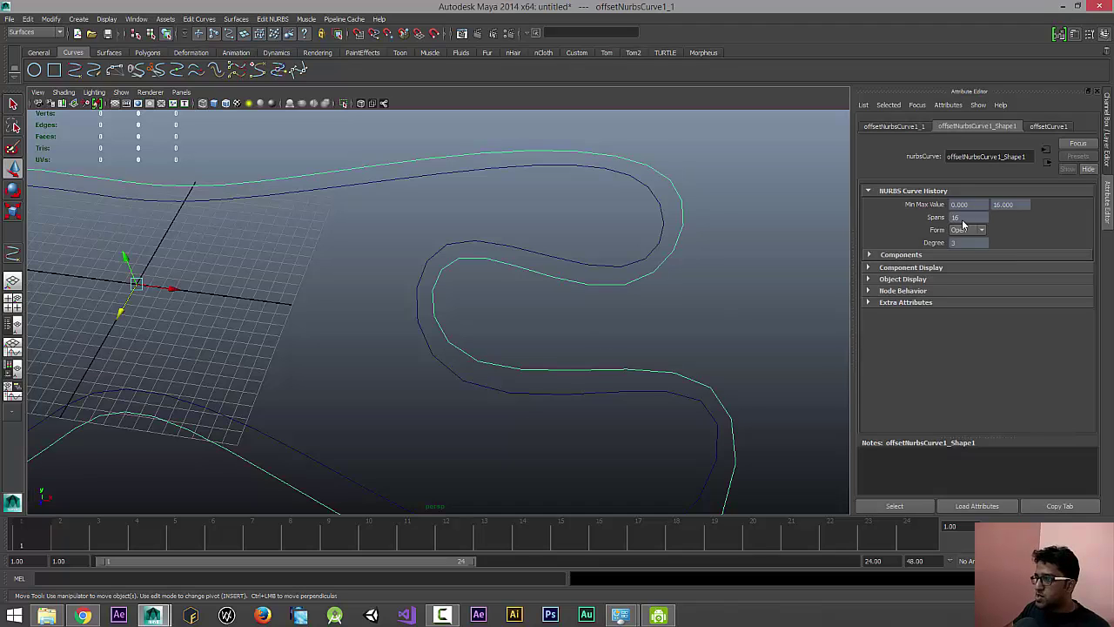
pyautogui.click(473, 380)
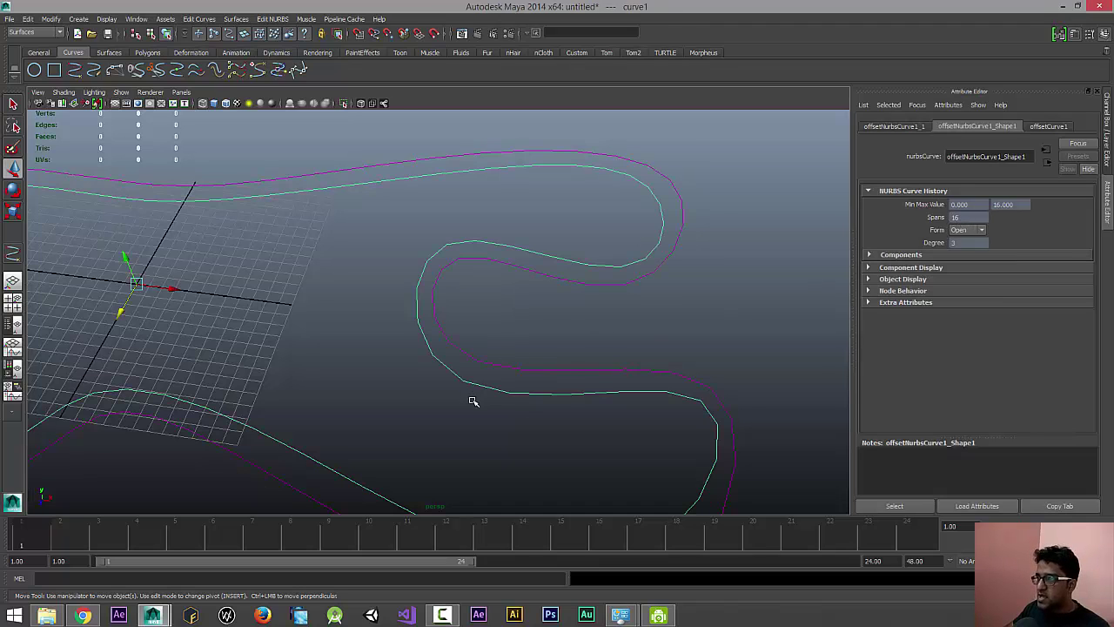
pyautogui.keyDown('alt'); pyautogui.moveTo(366, 365); pyautogui.dragTo(514, 344); pyautogui.keyUp('alt')
pyautogui.scroll(-5, 530, 340)
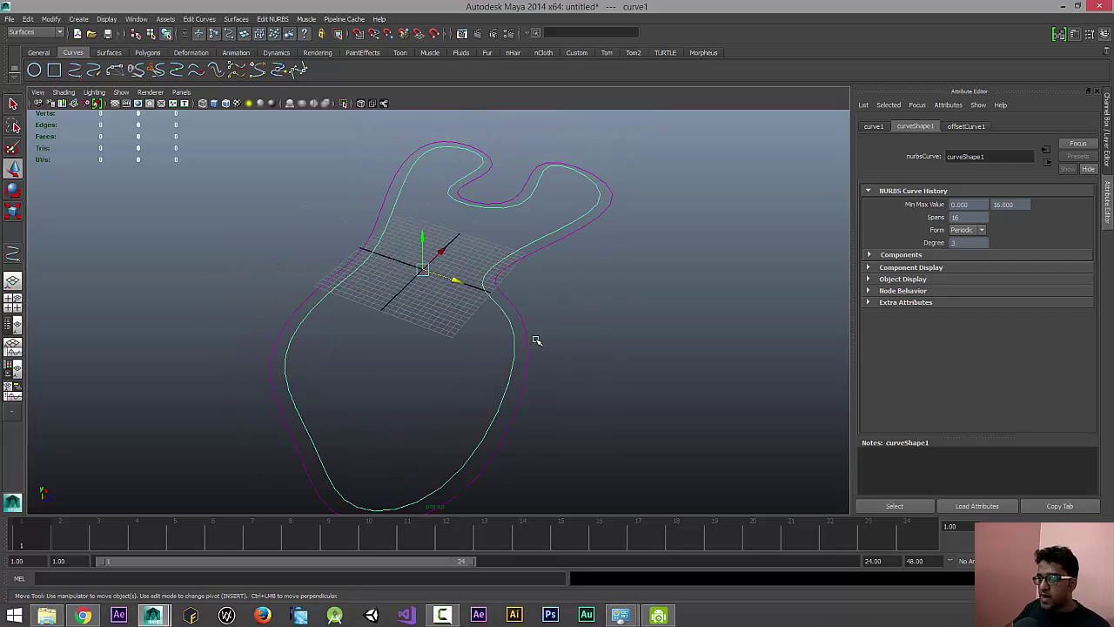
# Marquee-select curve1 and the offset curve together
pyautogui.moveTo(483, 348); pyautogui.dragTo(613, 355)
pyautogui.keyDown('alt'); pyautogui.moveTo(519, 343); pyautogui.dragTo(517, 299); pyautogui.keyUp('alt')
pyautogui.click(510, 327)
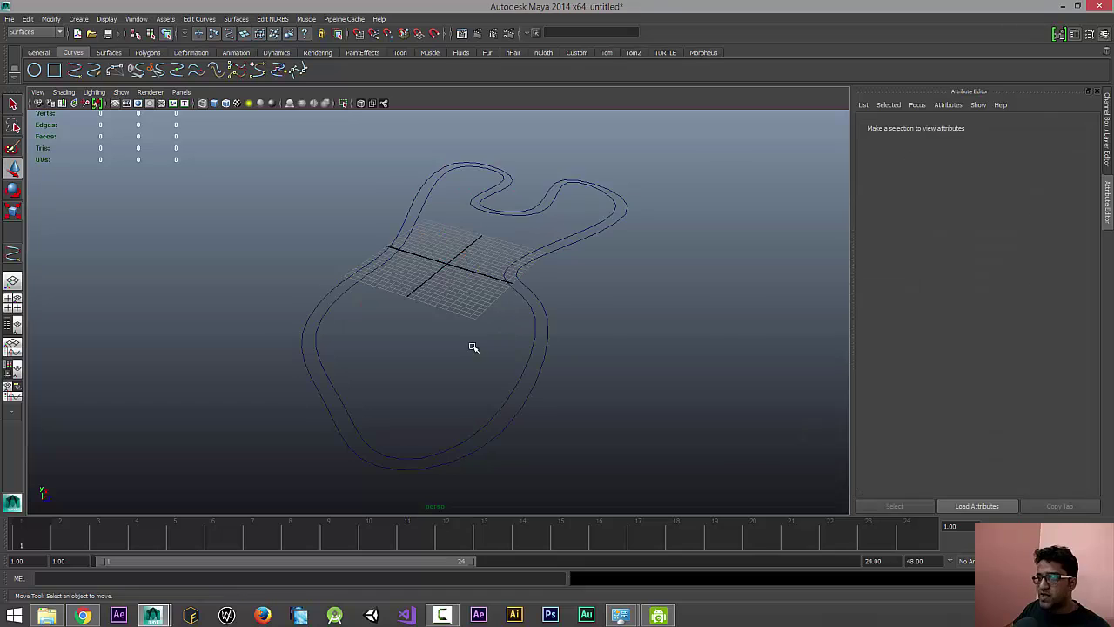
pyautogui.moveTo(473, 346); pyautogui.dragTo(317, 224)
# Loft a surface between the two curves from the Loft options
pyautogui.click(235, 19)
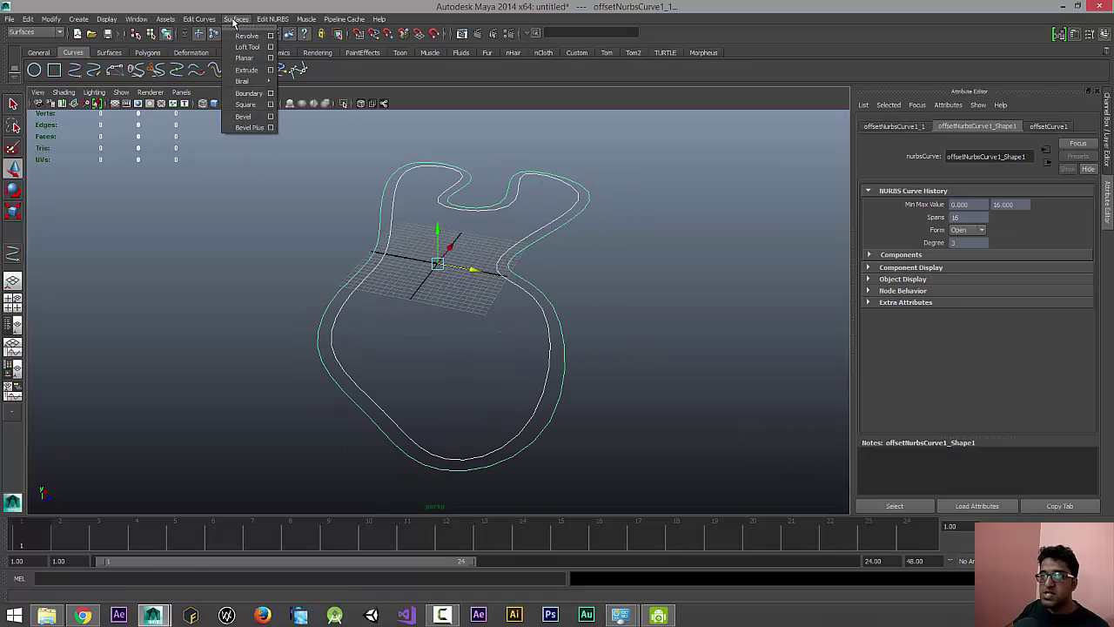
pyautogui.click(270, 47)
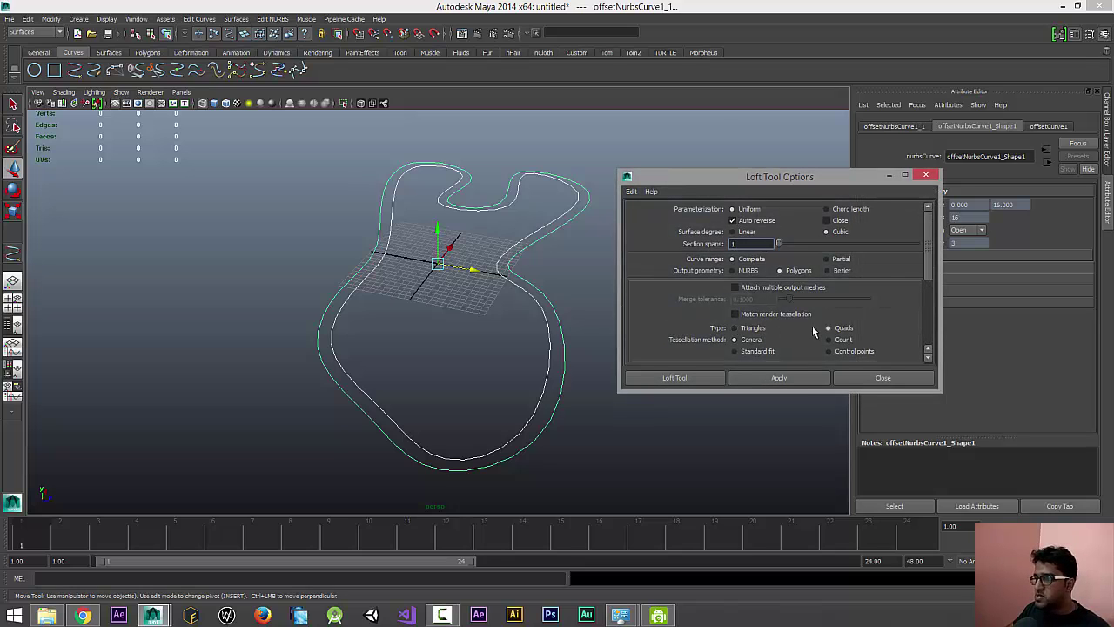
pyautogui.scroll(-5, 813, 331)
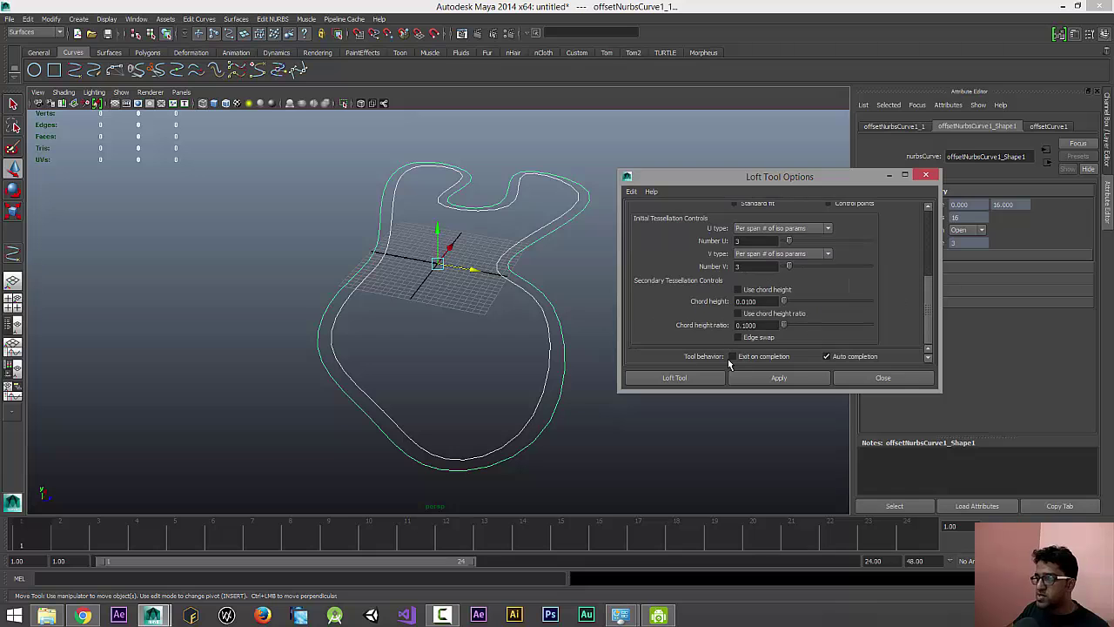
pyautogui.click(696, 377)
pyautogui.scroll(3, 570, 376)
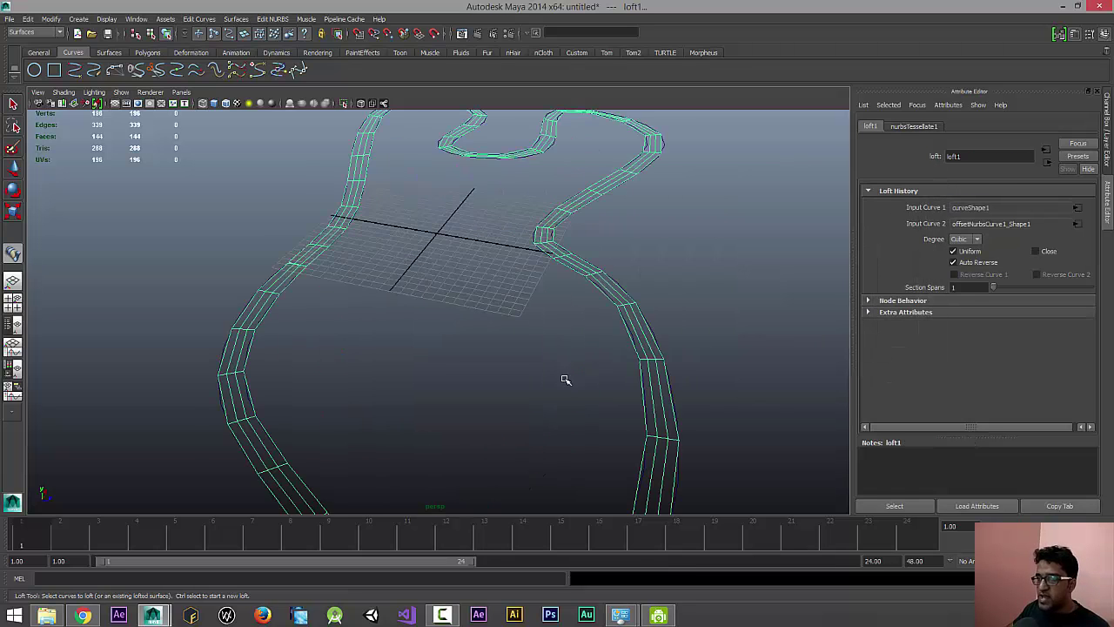
pyautogui.scroll(-3, 565, 380)
pyautogui.keyDown('alt'); pyautogui.moveTo(493, 369); pyautogui.dragTo(562, 301); pyautogui.keyUp('alt')
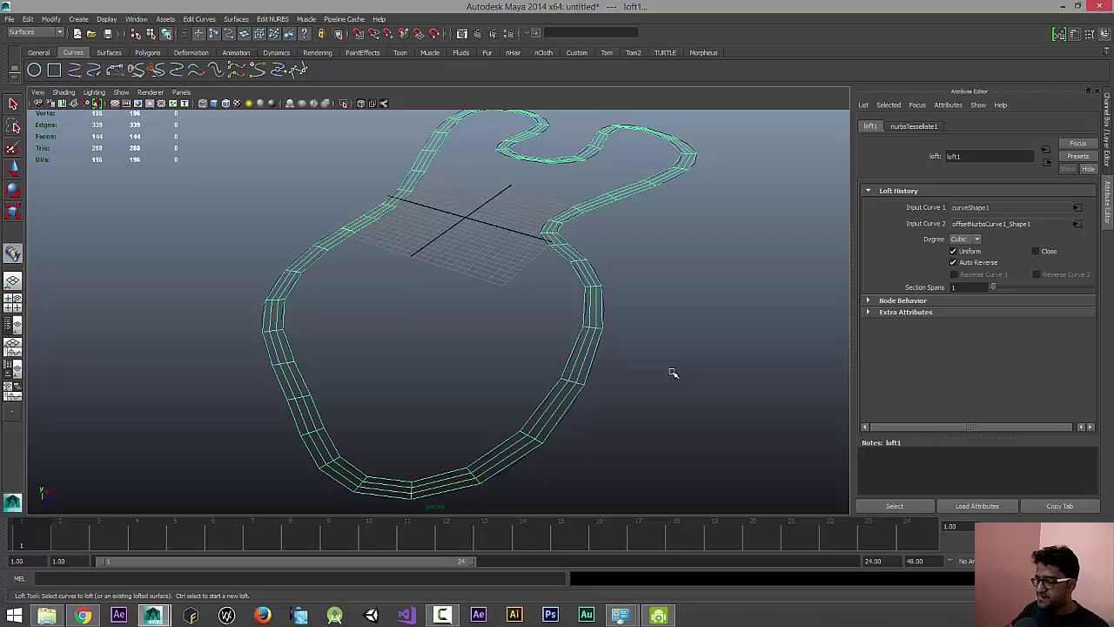
# Inspect the loft in shaded display, then undo it
pyautogui.press('5')
pyautogui.scroll(5, 699, 325)
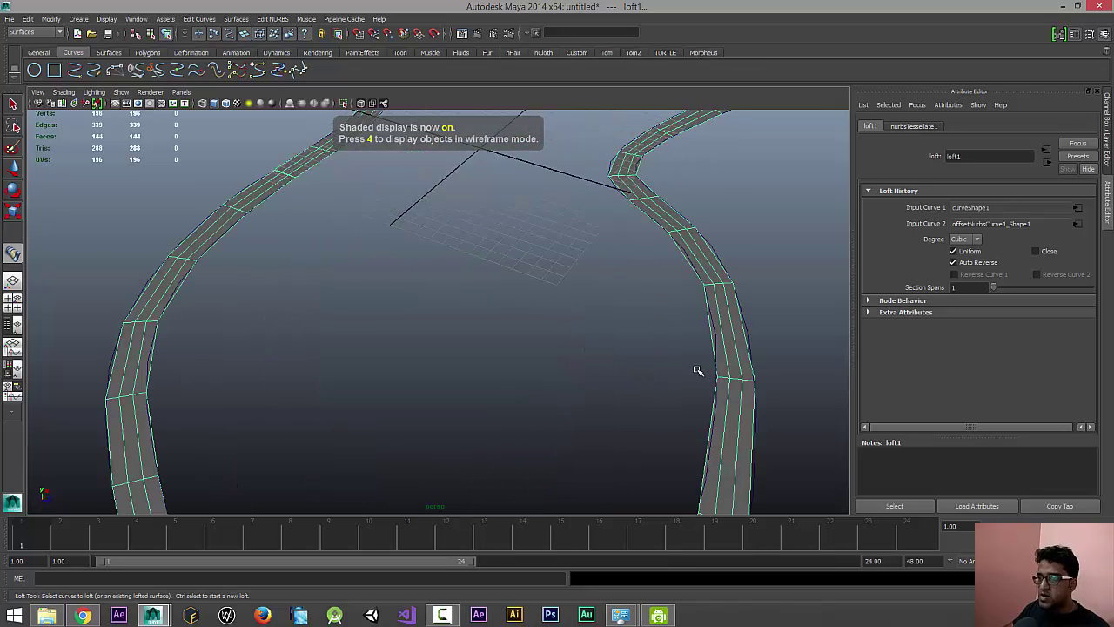
pyautogui.scroll(-5, 692, 383)
pyautogui.scroll(2, 618, 362)
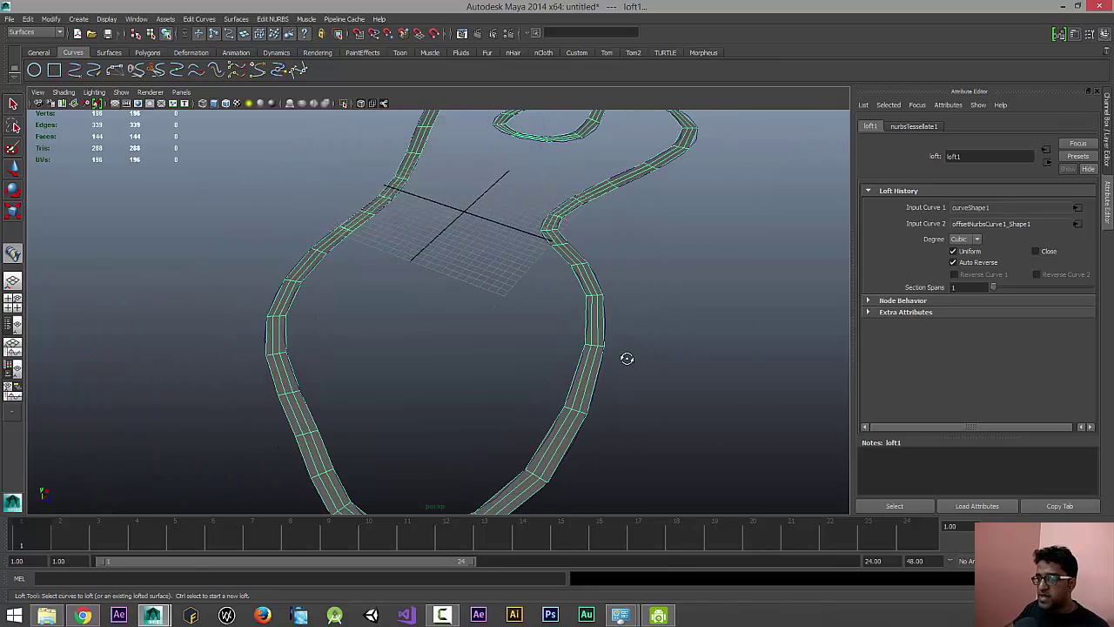
pyautogui.hotkey('ctrl', 'z')
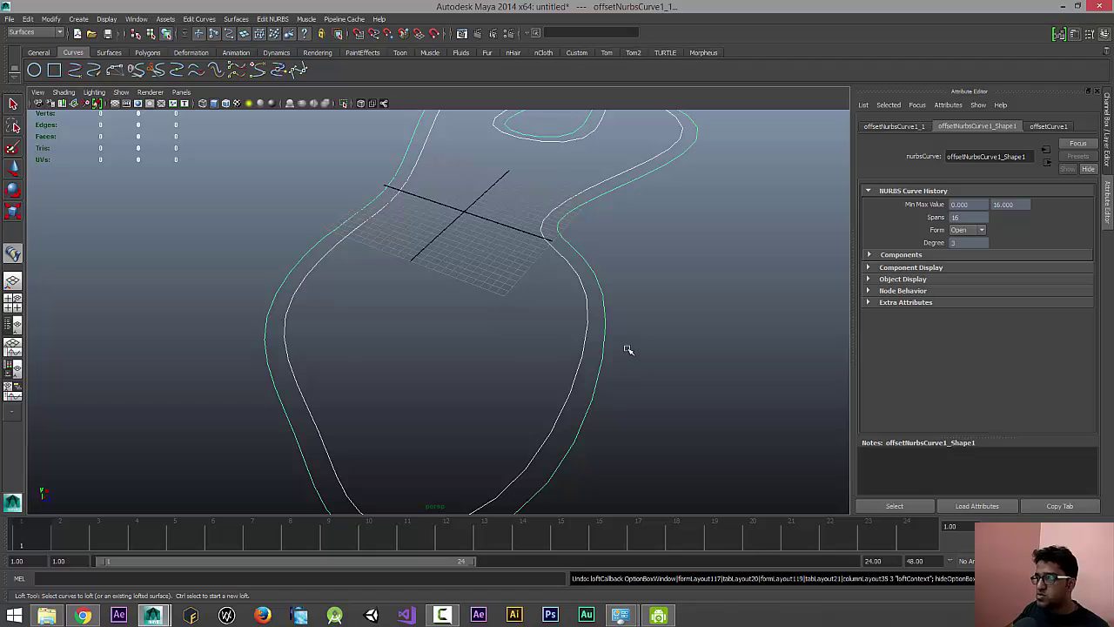
pyautogui.scroll(-3, 618, 344)
pyautogui.moveTo(597, 339)
pyautogui.keyDown('alt'); pyautogui.mouseDown()
pyautogui.moveTo(609, 326)
pyautogui.moveTo(588, 339)
pyautogui.mouseUp(); pyautogui.keyUp('alt')
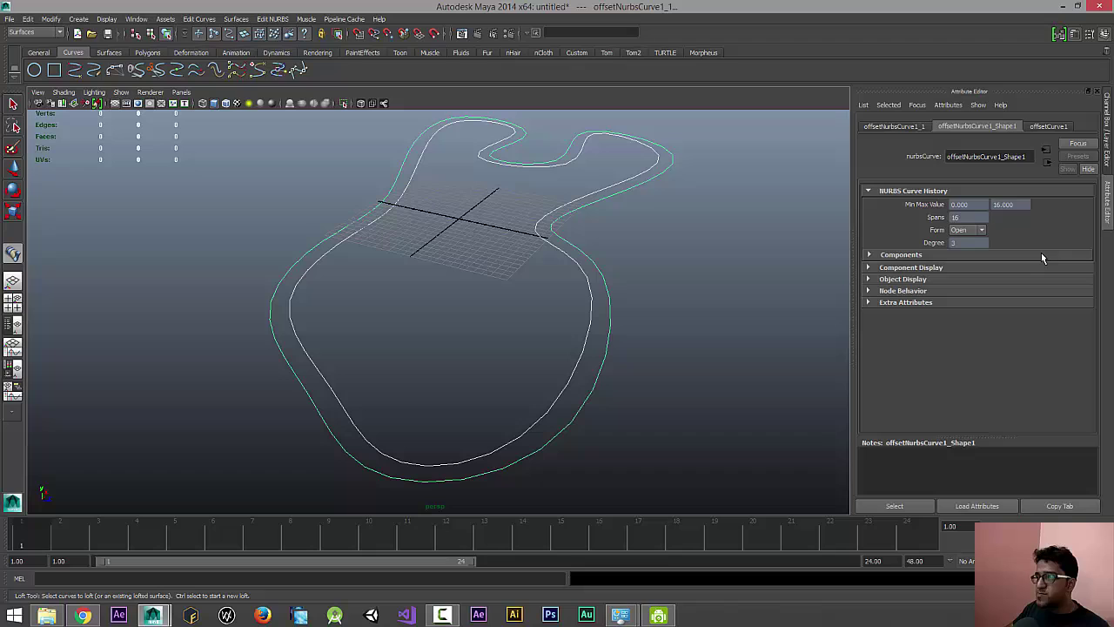
# Rebuild the offset curve as uniform, cubic, with 50 spans
pyautogui.click(199, 19)
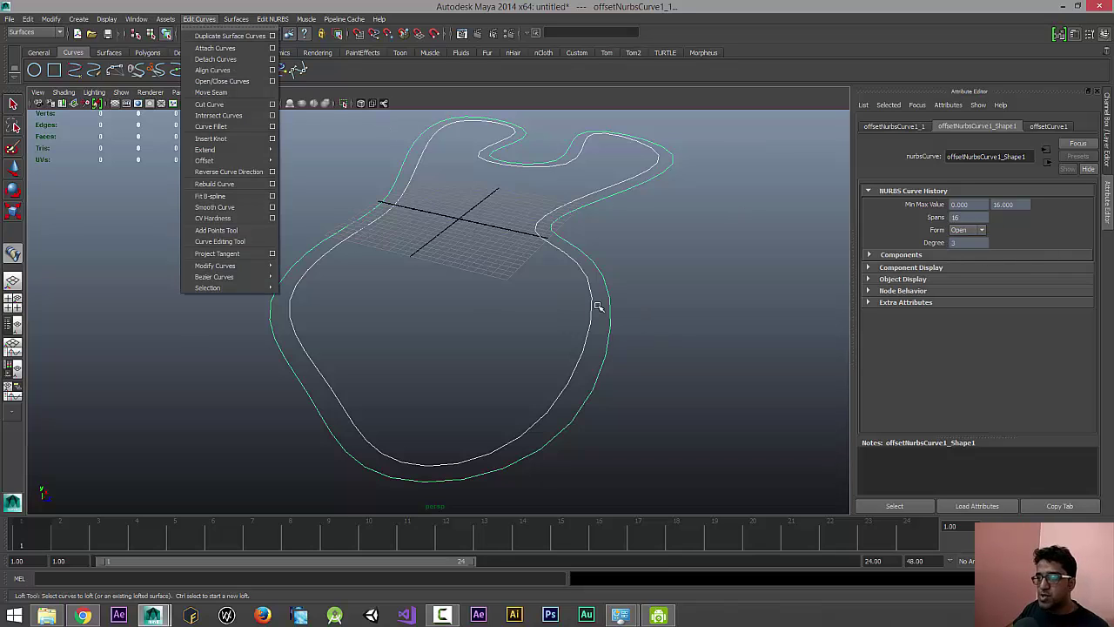
pyautogui.click(272, 184)
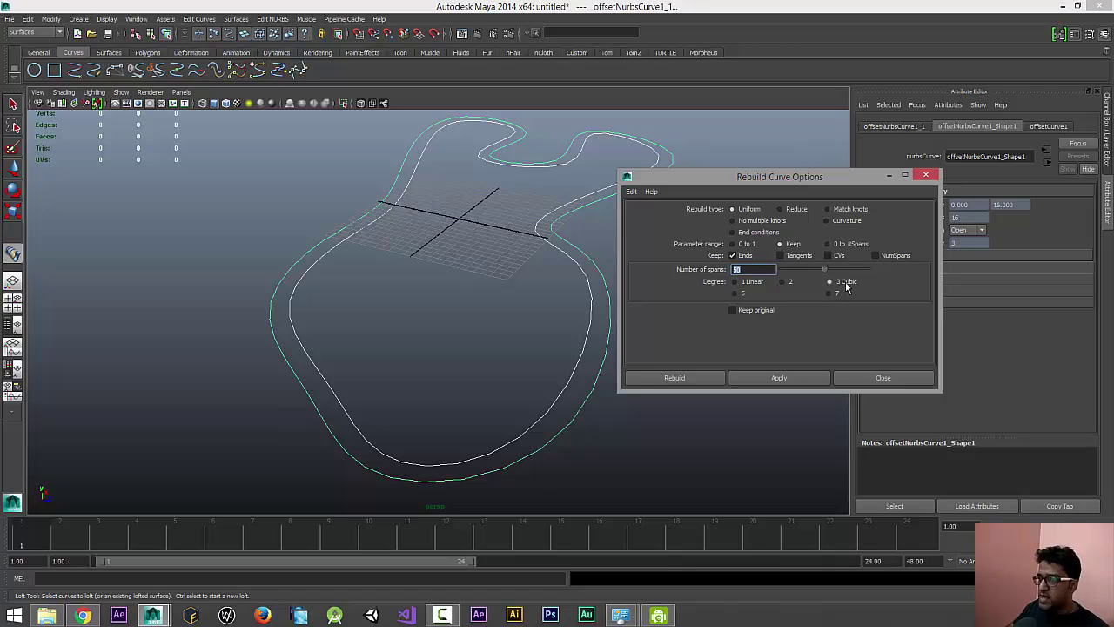
pyautogui.click(692, 375)
pyautogui.moveTo(562, 364)
pyautogui.keyDown('alt'); pyautogui.mouseDown()
pyautogui.moveTo(575, 361)
pyautogui.moveTo(565, 349)
pyautogui.mouseUp(); pyautogui.keyUp('alt')
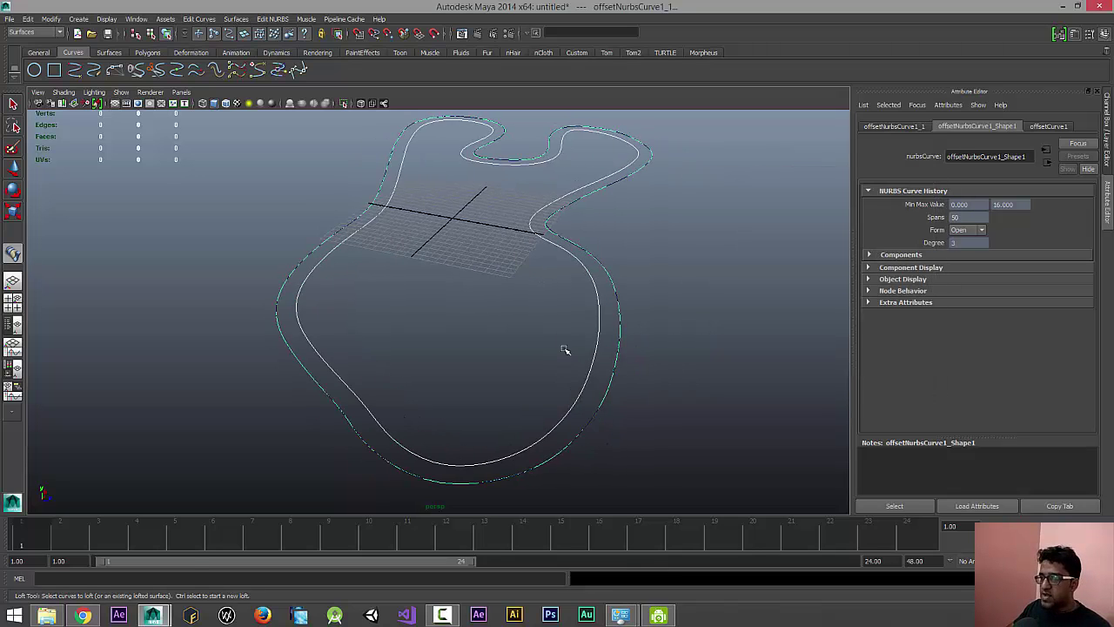
pyautogui.scroll(-5, 542, 301)
# Nudge the curve along Z with the Move tool, then undo the move
pyautogui.press('w')
pyautogui.scroll(3, 505, 303)
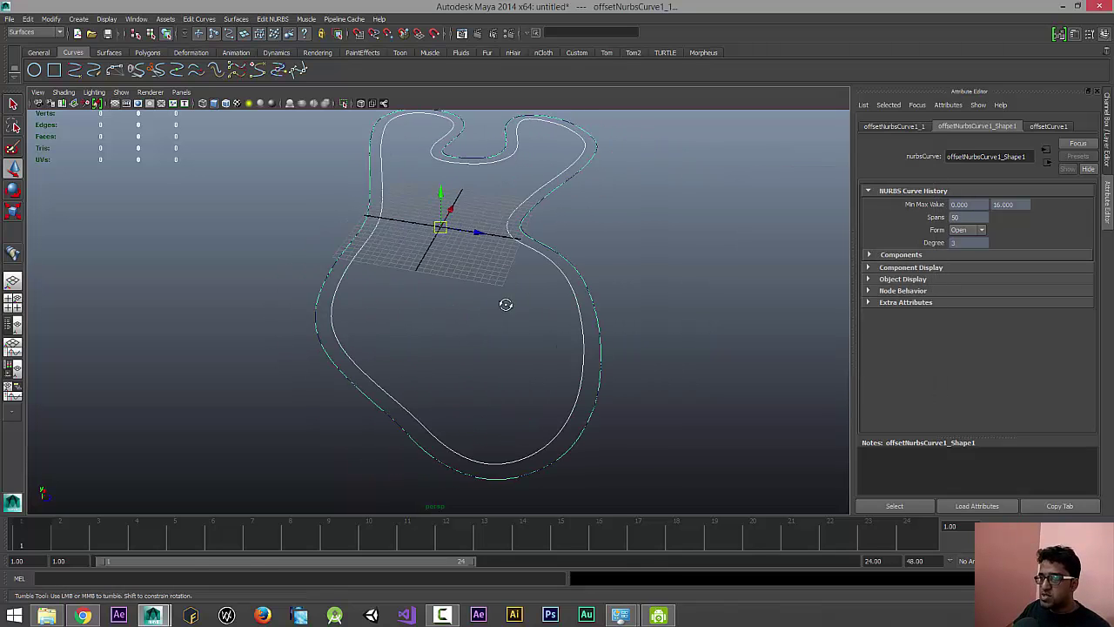
pyautogui.moveTo(473, 235); pyautogui.dragTo(464, 230)
pyautogui.hotkey('ctrl', 'z')
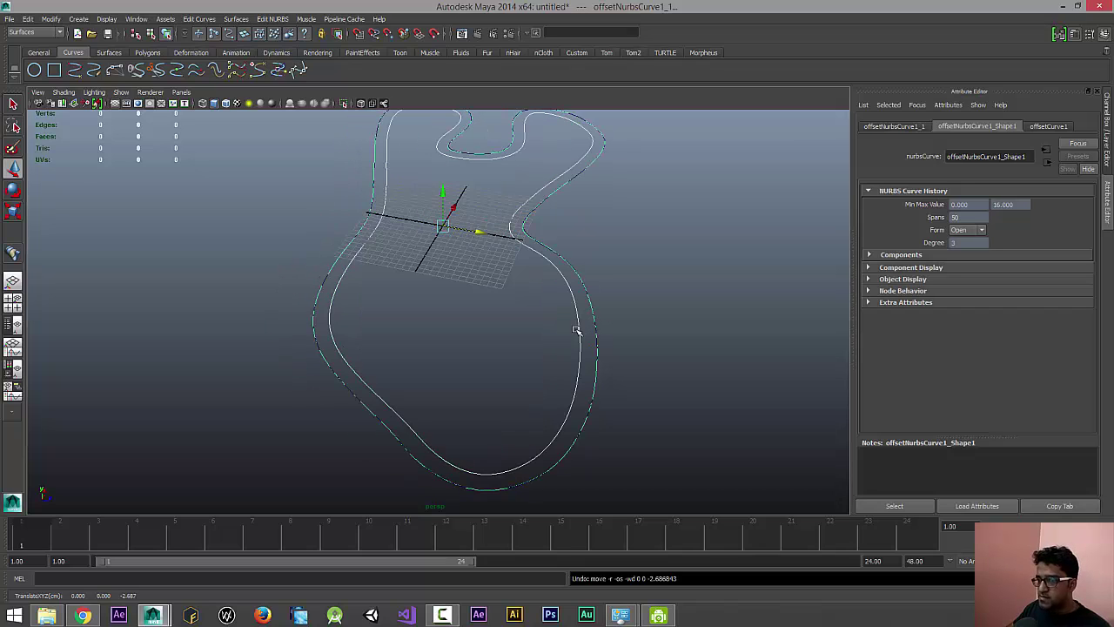
# Marquee-select the outer curve and add the second curve to the selection
pyautogui.moveTo(592, 324); pyautogui.dragTo(695, 356)
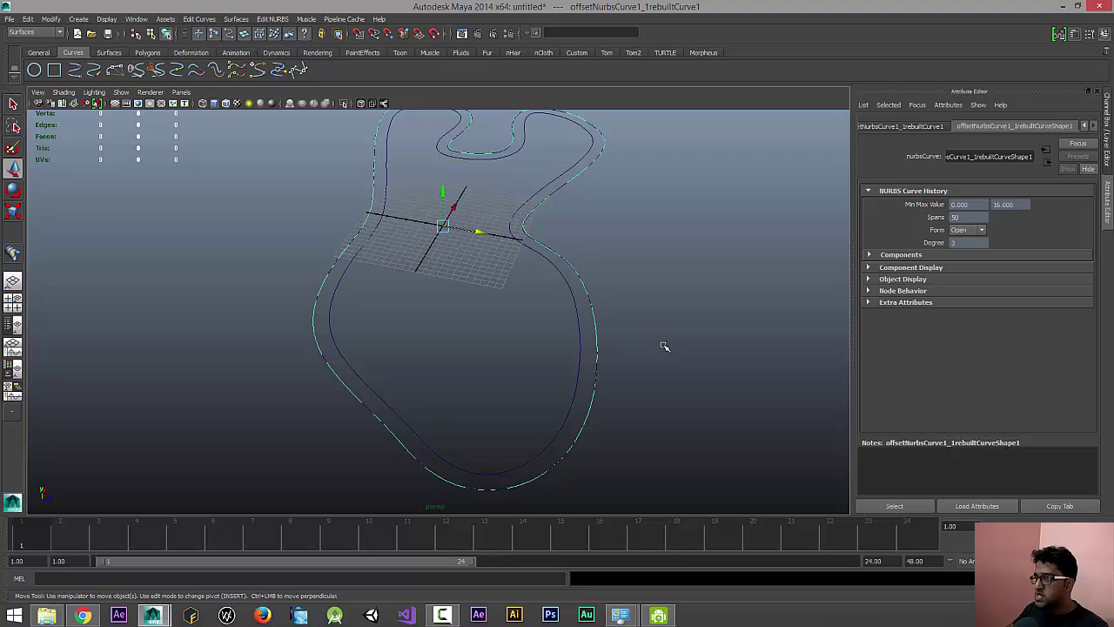
pyautogui.click(662, 346)
pyautogui.moveTo(597, 331); pyautogui.dragTo(680, 341)
pyautogui.click(681, 298)
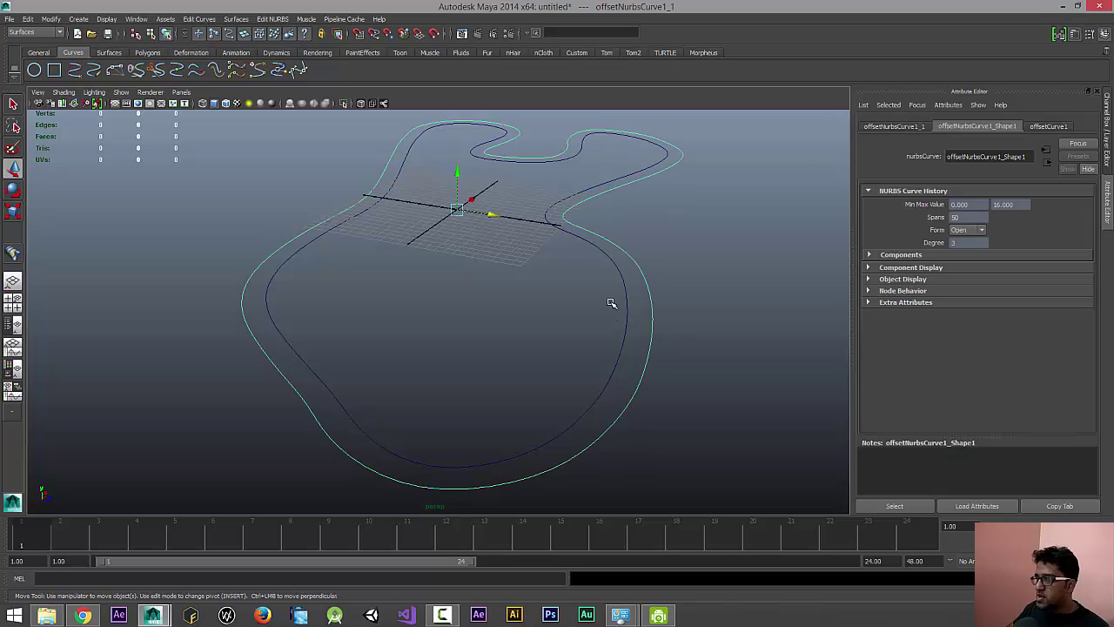
pyautogui.moveTo(611, 302); pyautogui.dragTo(577, 304)
pyautogui.keyDown('shift'); pyautogui.click(644, 355); pyautogui.keyUp('shift')
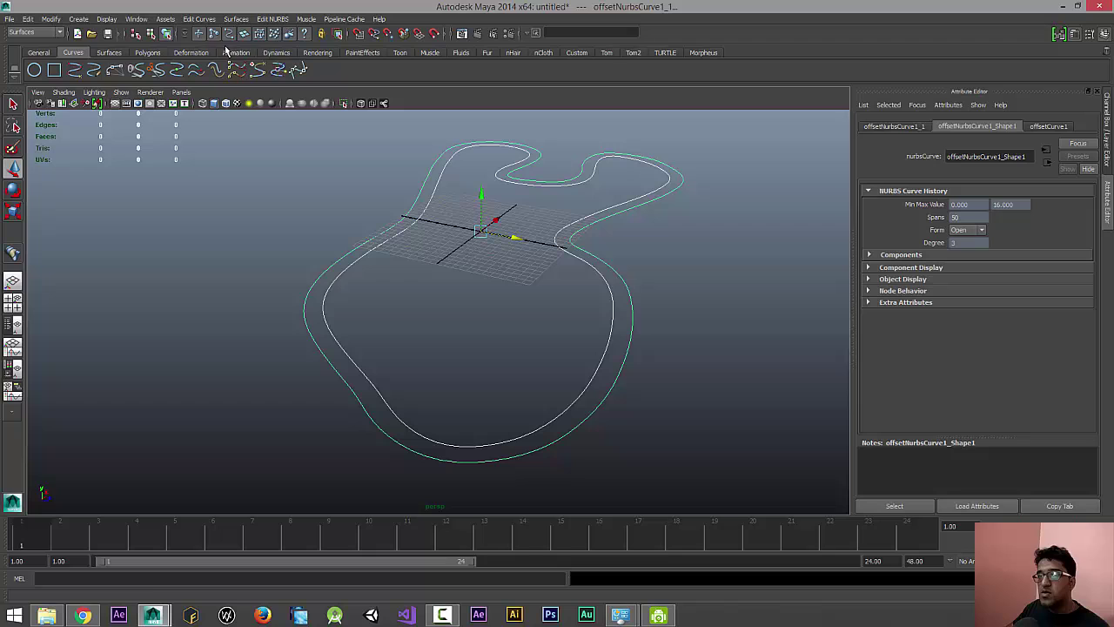
# In Loft options, set output to Polygons, type Quads, U type Per span # of iso params
pyautogui.click(231, 20)
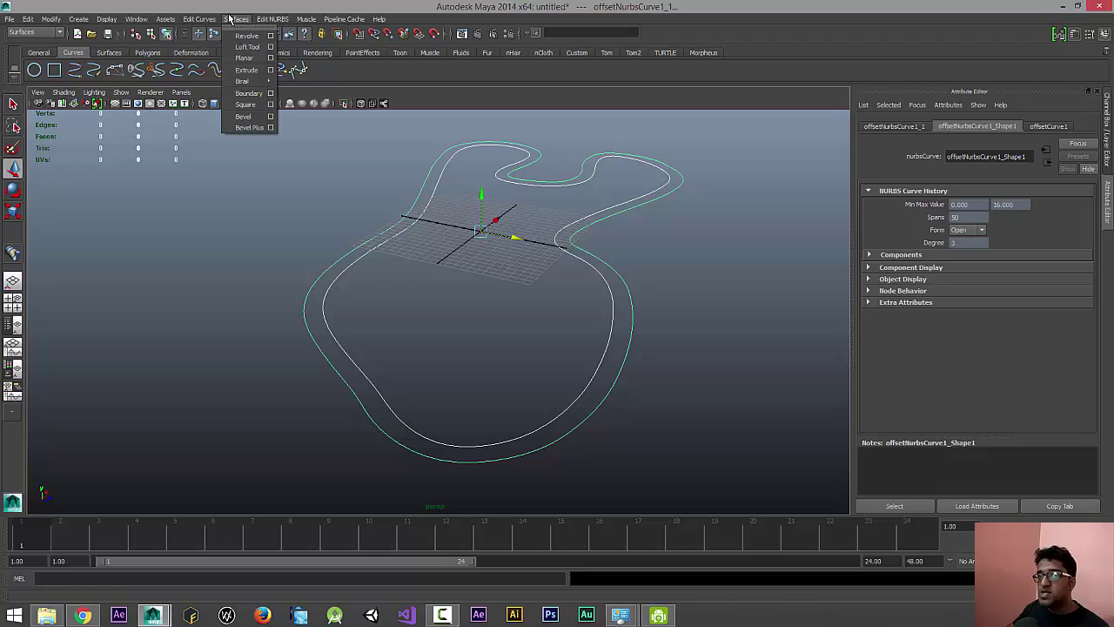
pyautogui.click(271, 47)
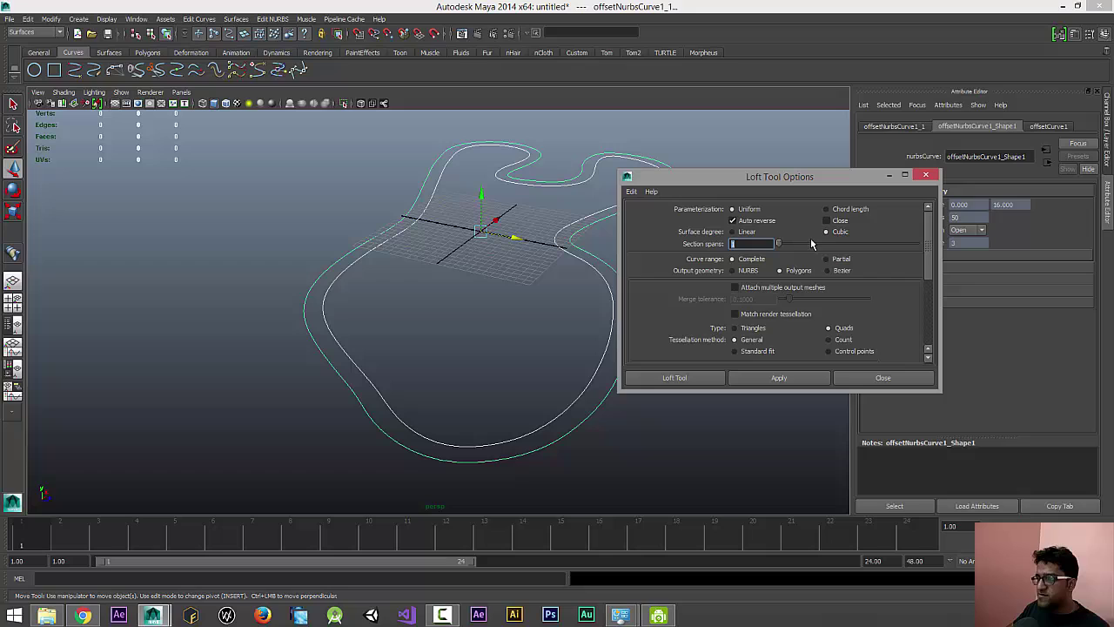
pyautogui.click(736, 272)
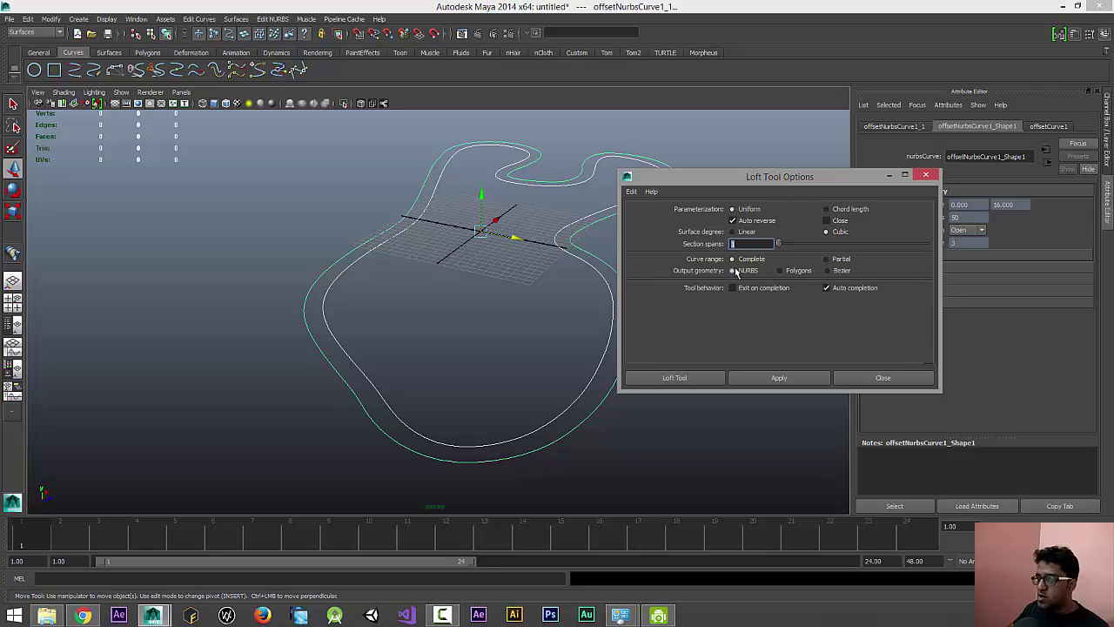
pyautogui.click(780, 271)
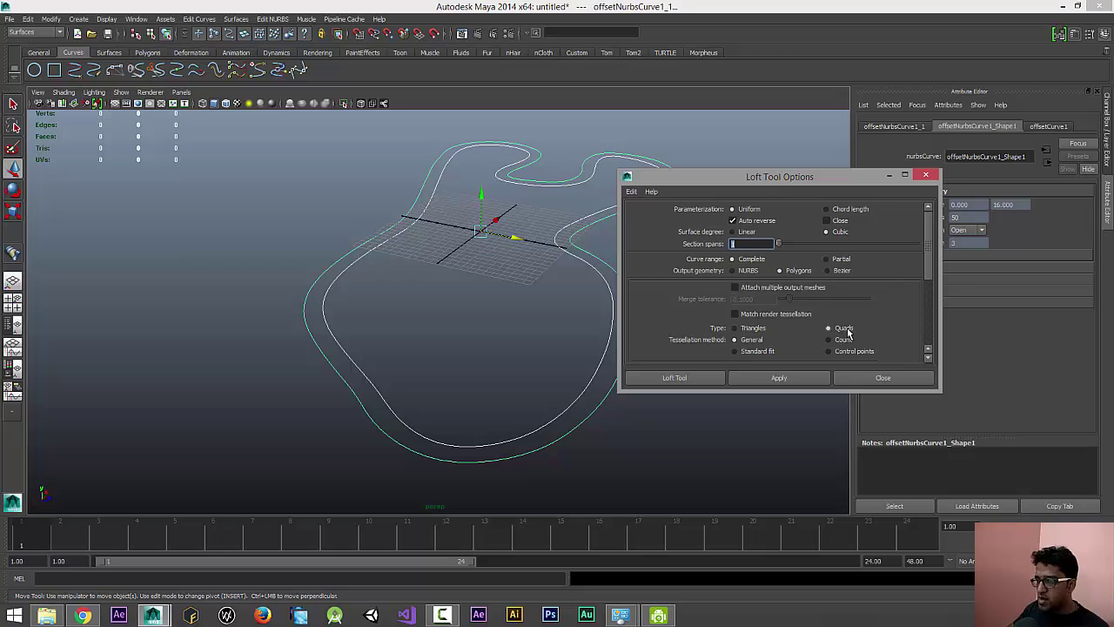
pyautogui.scroll(-3, 799, 338)
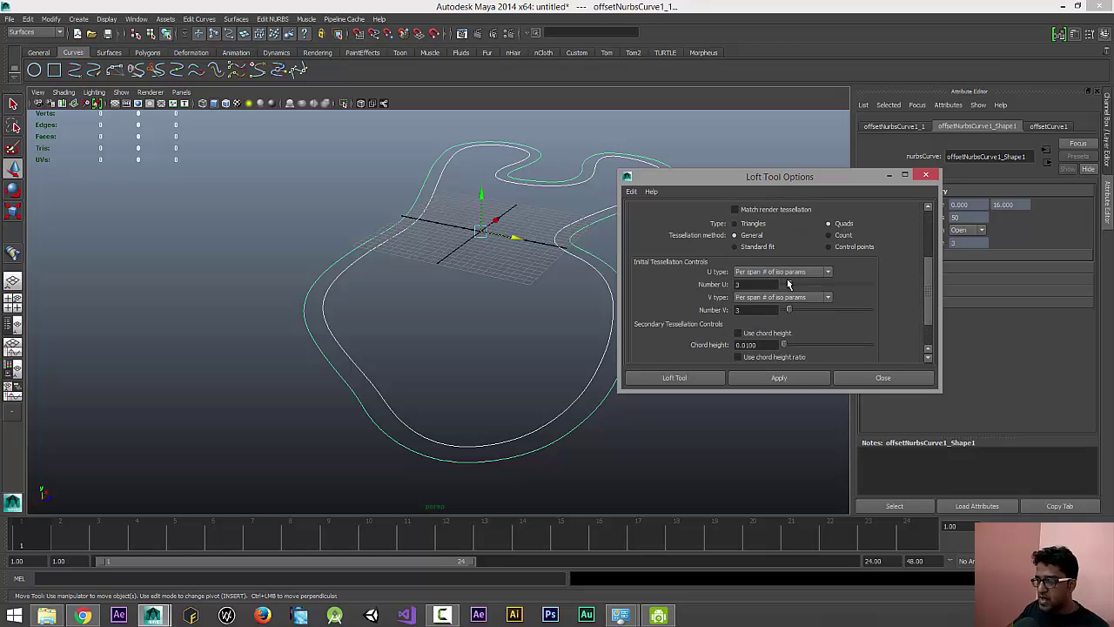
pyautogui.click(818, 272)
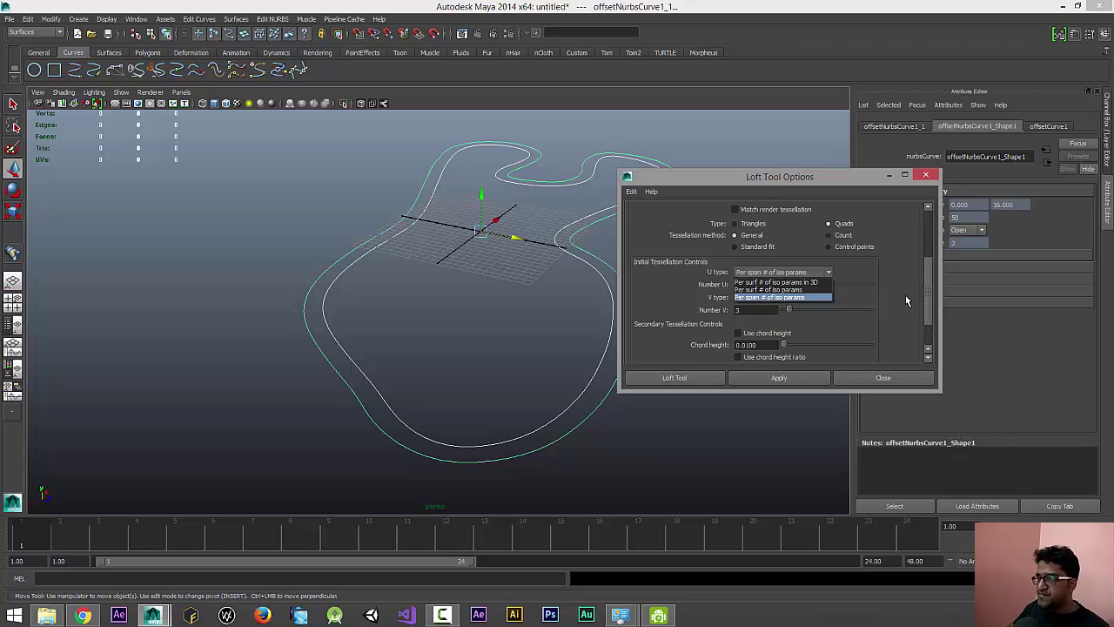
pyautogui.click(905, 300)
pyautogui.click(803, 272)
pyautogui.click(808, 272)
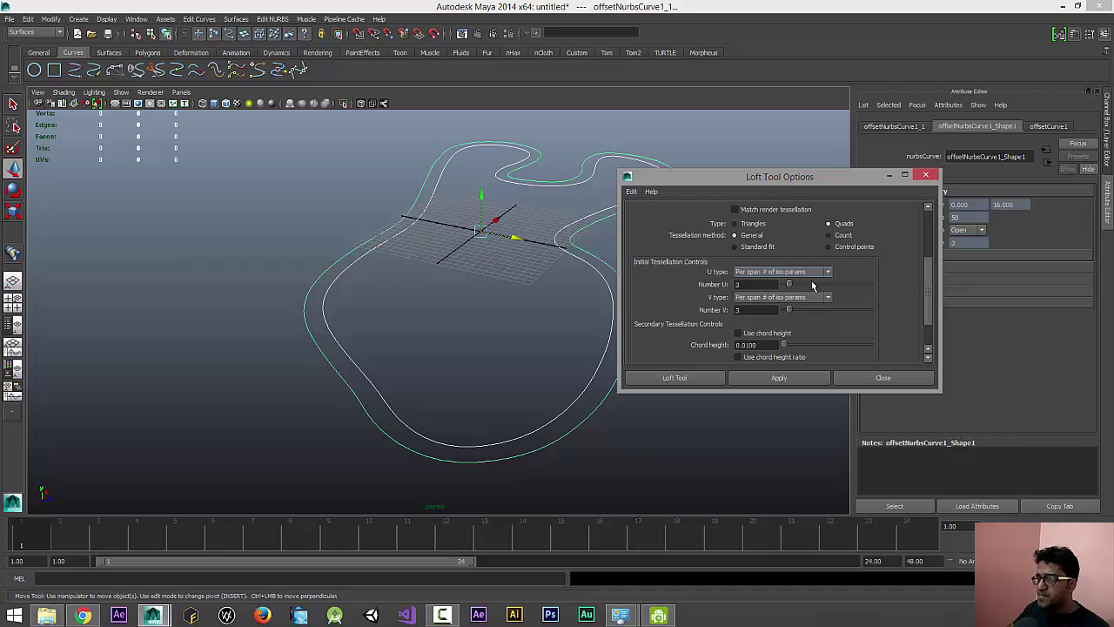
pyautogui.scroll(-1, 905, 305)
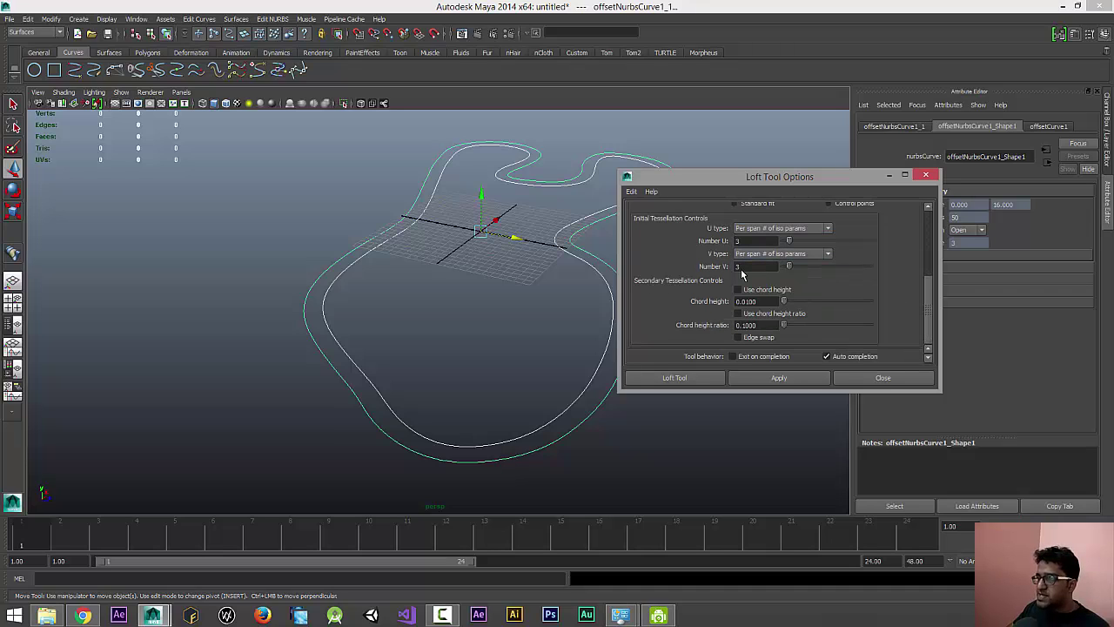
# Set Number U and V to 3, create the quad loft, and close the dialog
pyautogui.click(755, 241)
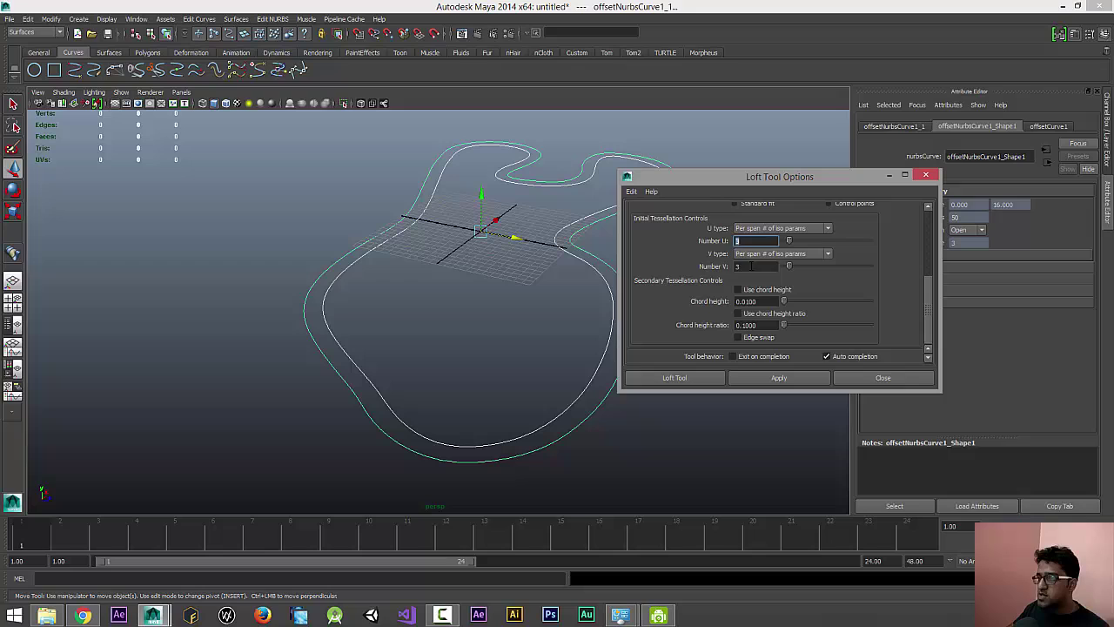
pyautogui.press('Tab')
pyautogui.hotkey('shift', 'Tab')
pyautogui.press('Tab')
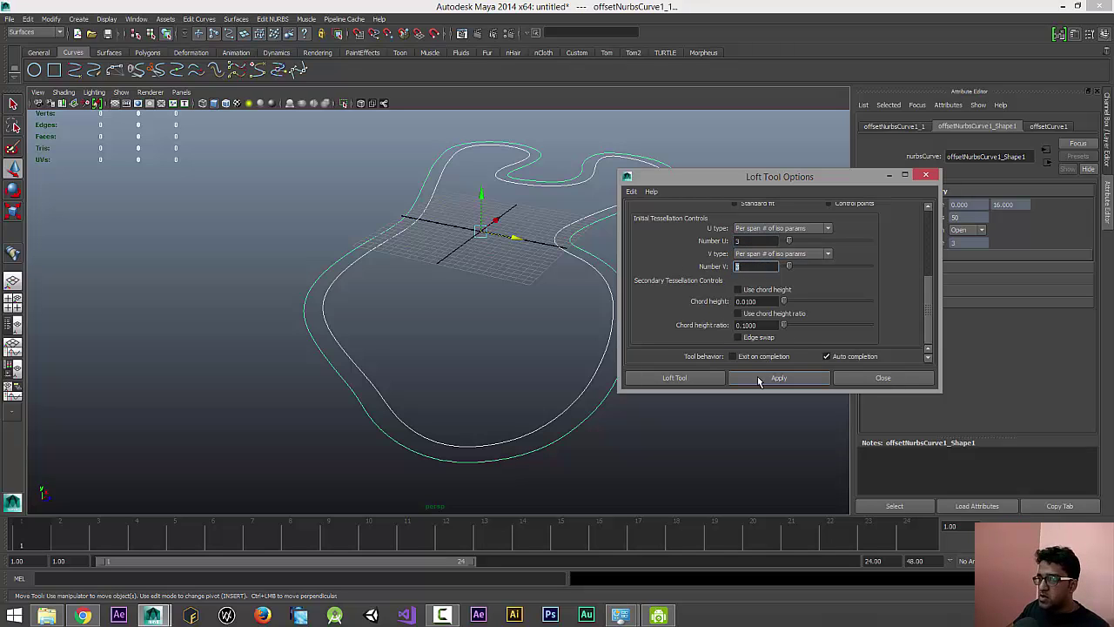
pyautogui.click(758, 376)
pyautogui.click(883, 380)
pyautogui.keyDown('alt'); pyautogui.moveTo(679, 366); pyautogui.dragTo(487, 356); pyautogui.keyUp('alt')
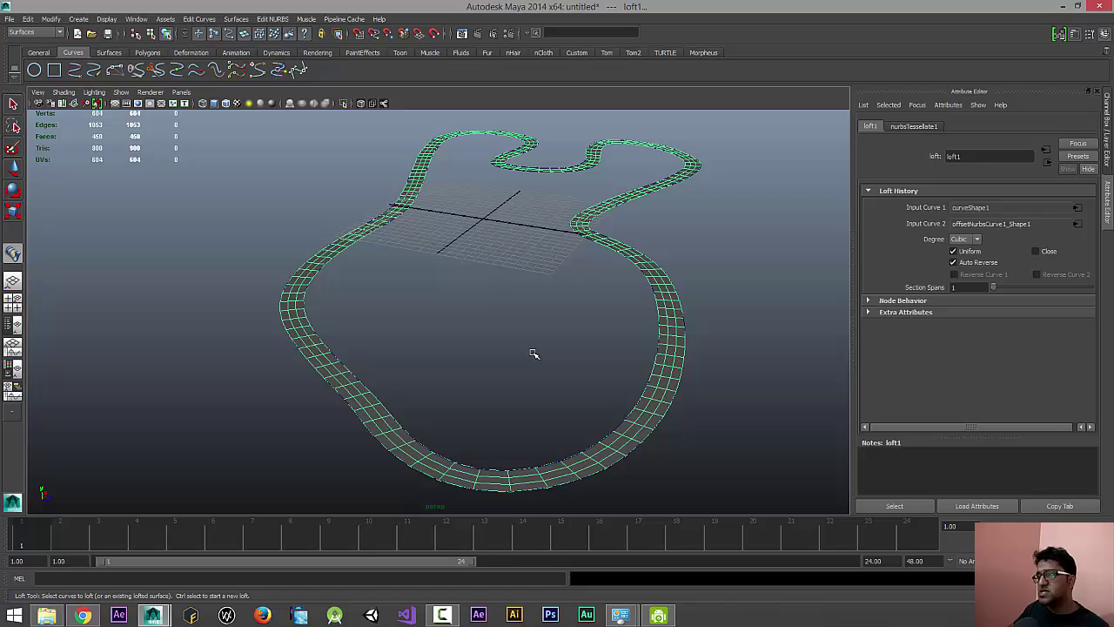
pyautogui.click(666, 314)
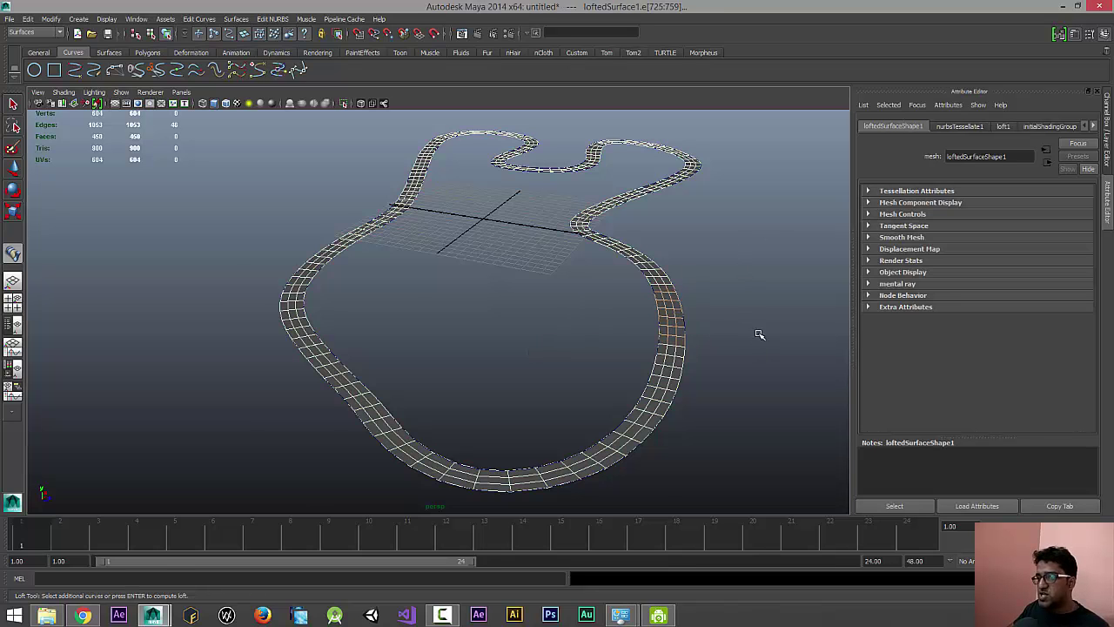
pyautogui.keyDown('alt'); pyautogui.moveTo(759, 334); pyautogui.dragTo(591, 310); pyautogui.keyUp('alt')
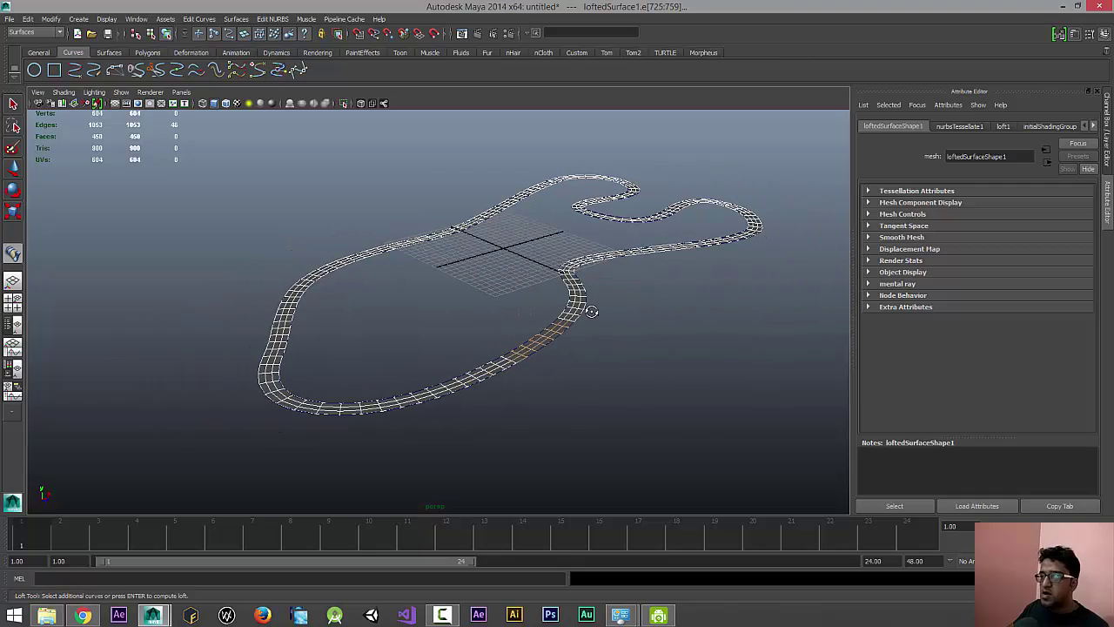